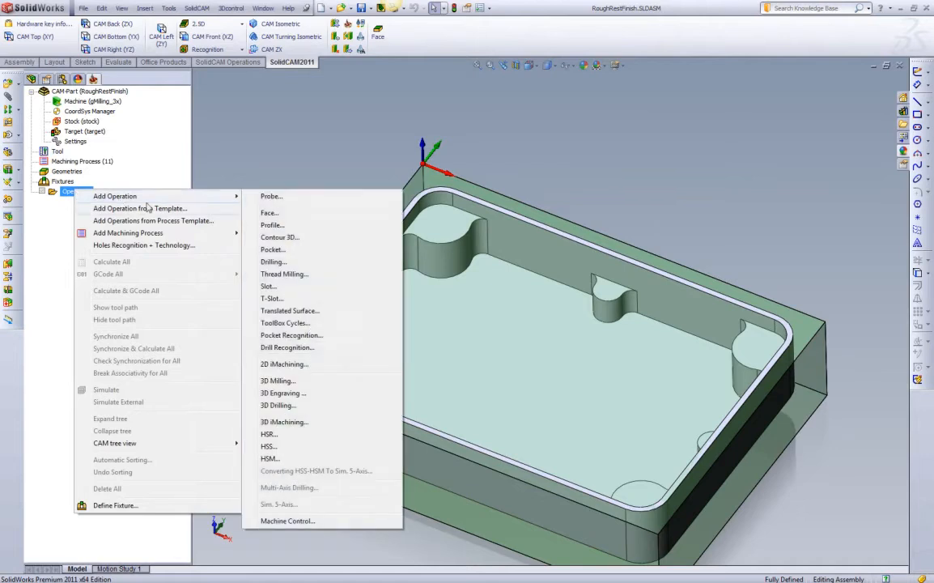
- Add a 2D iMachining operation and chain the contour around the pocket floor as its geometry using Auto-constant Z
click(333, 366)
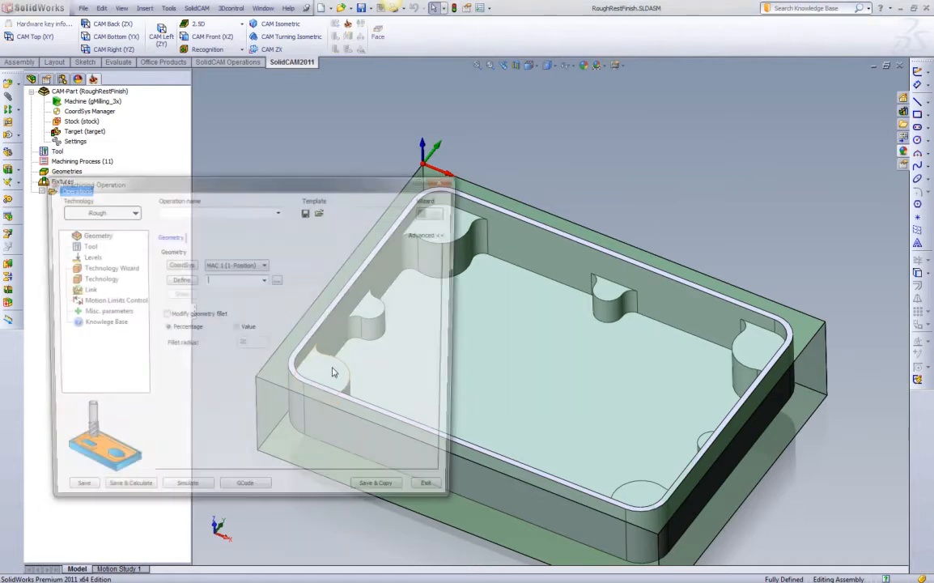
click(178, 279)
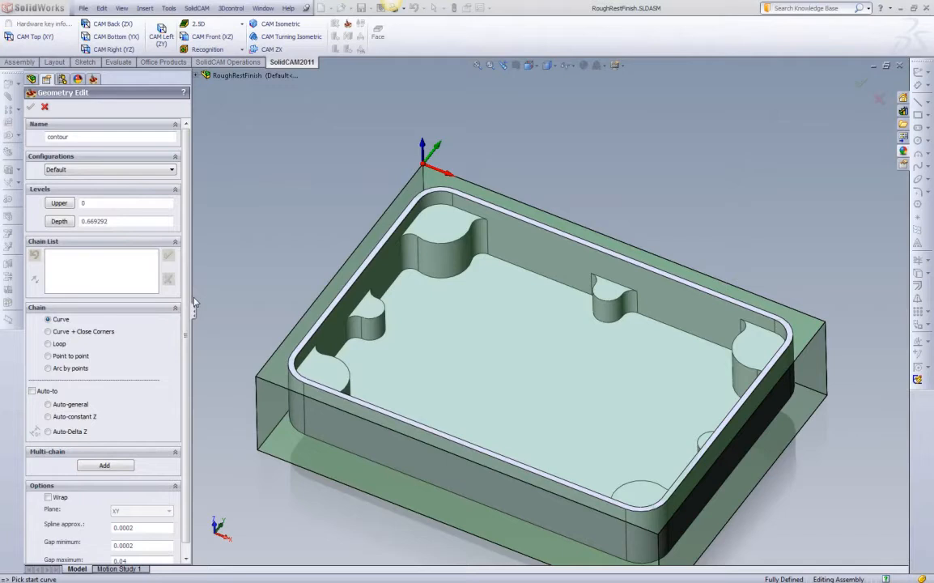
click(468, 271)
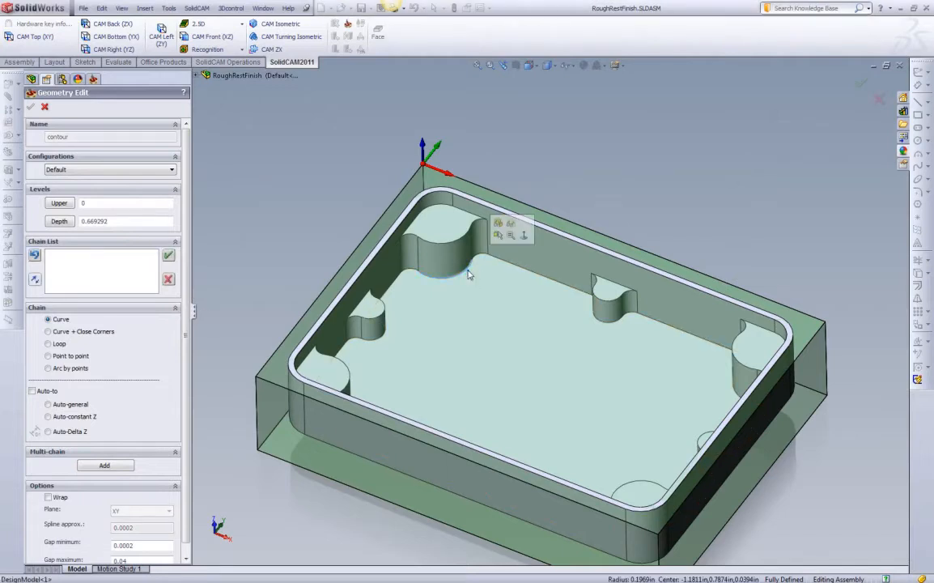
click(87, 417)
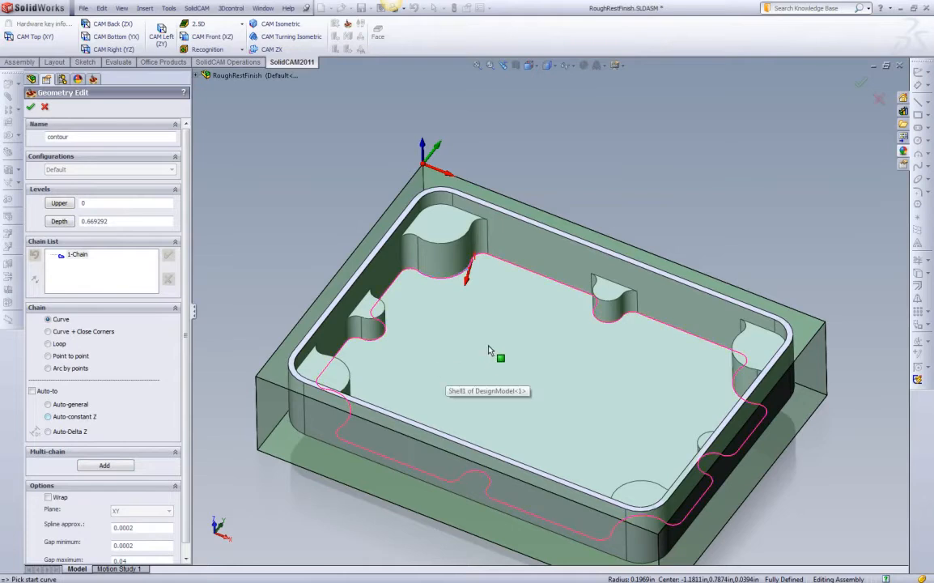
- Set the contour's depth to 0.433 from the pocket floor, name the geometry Pocket, and accept it
click(30, 106)
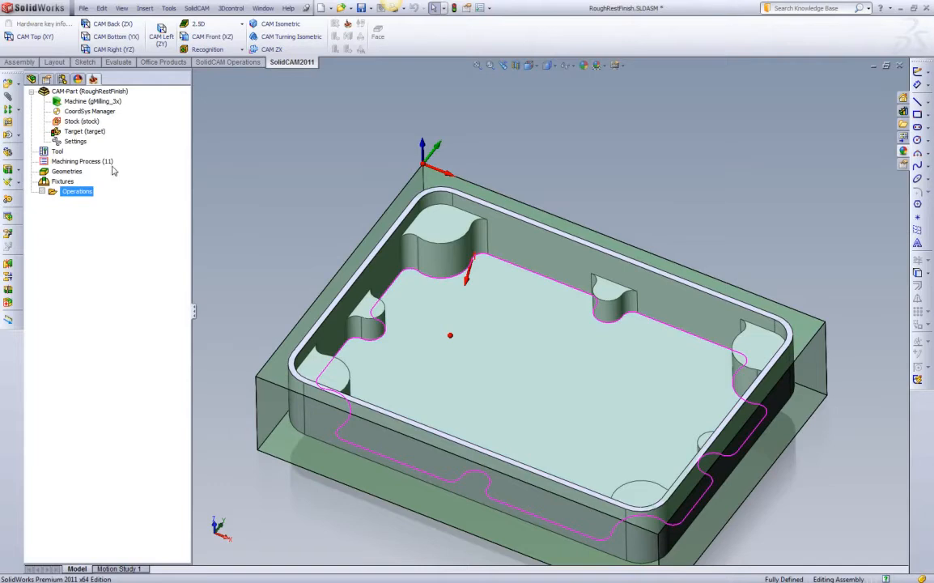
double_click(87, 138)
text(Poc)
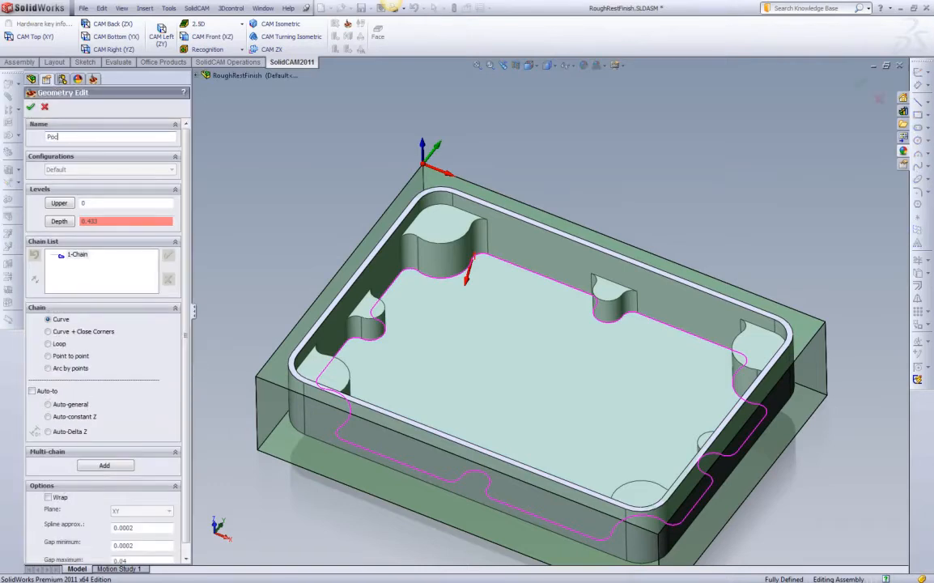
click(31, 106)
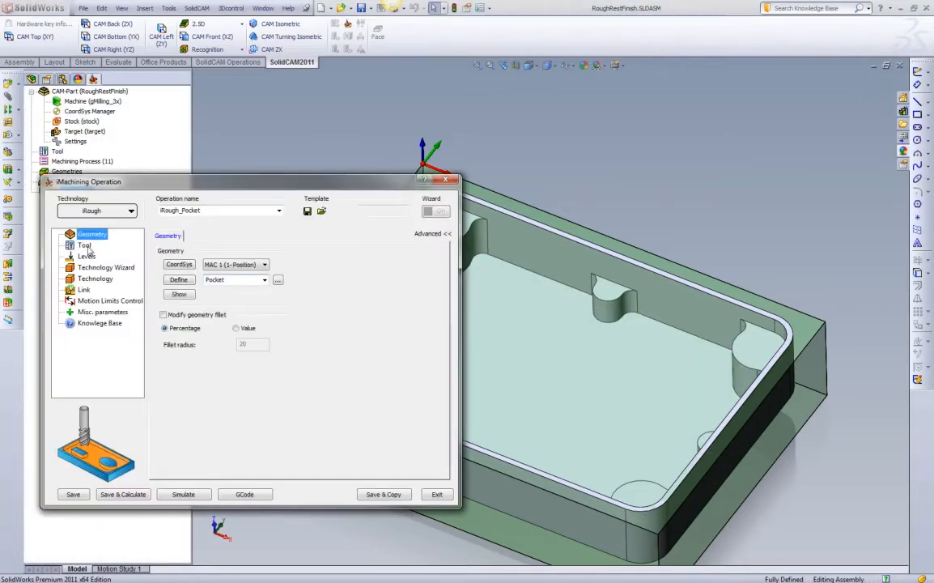
- Assign tool 1, the 0.25 inch end mill, to the iRough operation, then save and calculate it with the Technology Wizard's cutting conditions
click(85, 244)
click(227, 385)
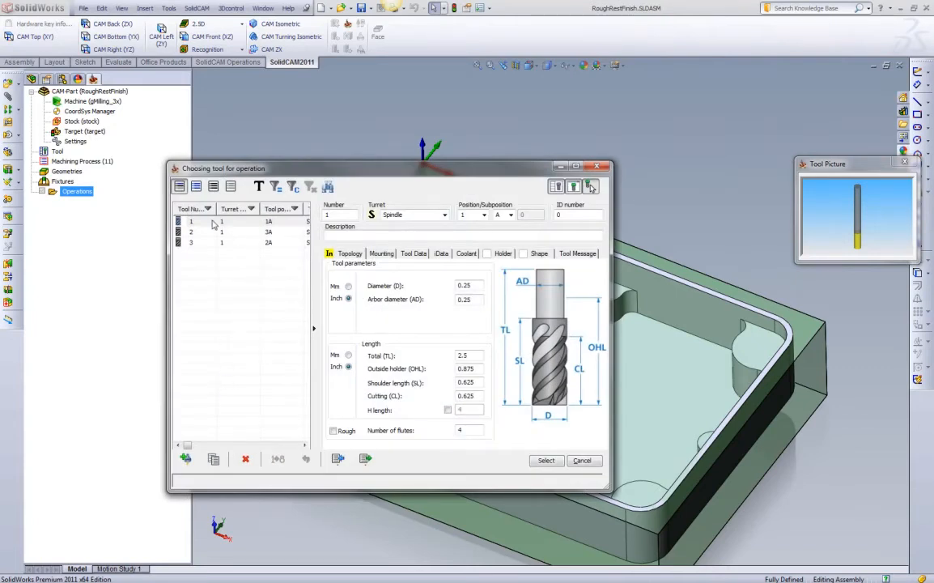
double_click(214, 224)
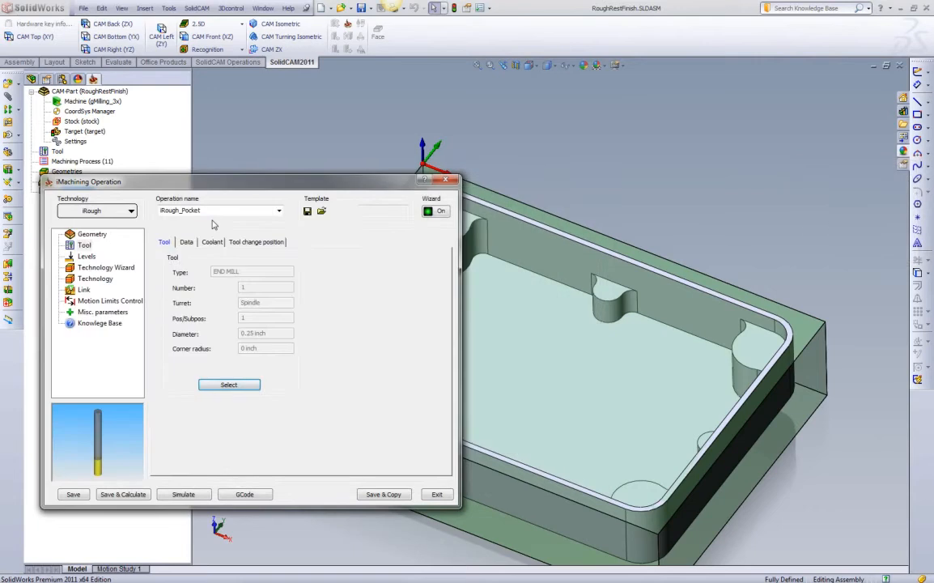
click(105, 267)
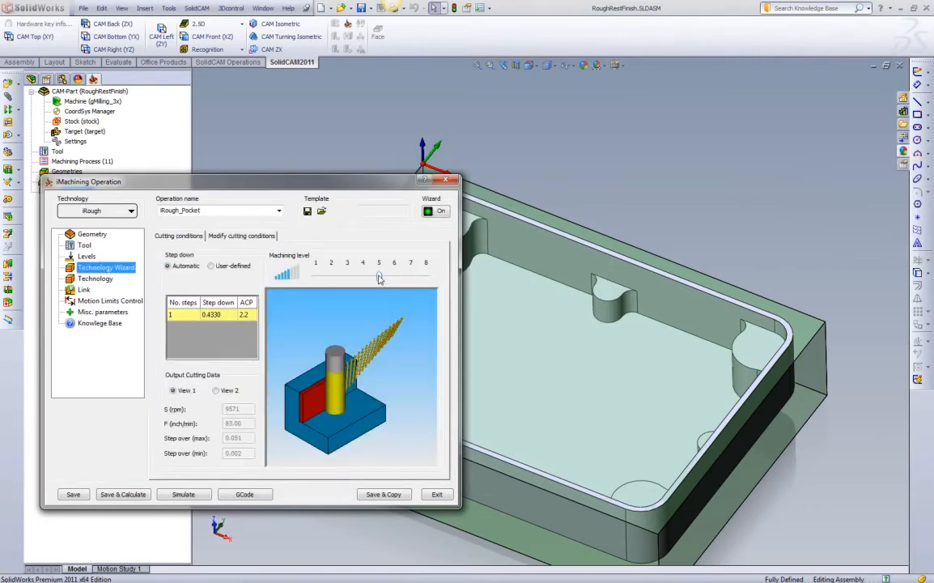
click(143, 495)
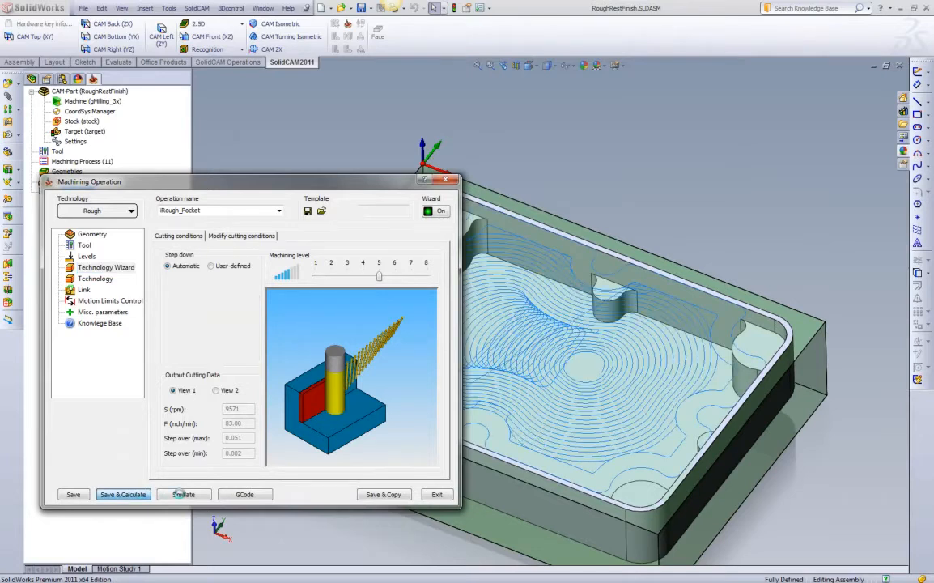
- Simulate the roughing tool path on the CAD model in Host CAD, then run its material removal in SolidVerify
click(183, 494)
click(129, 458)
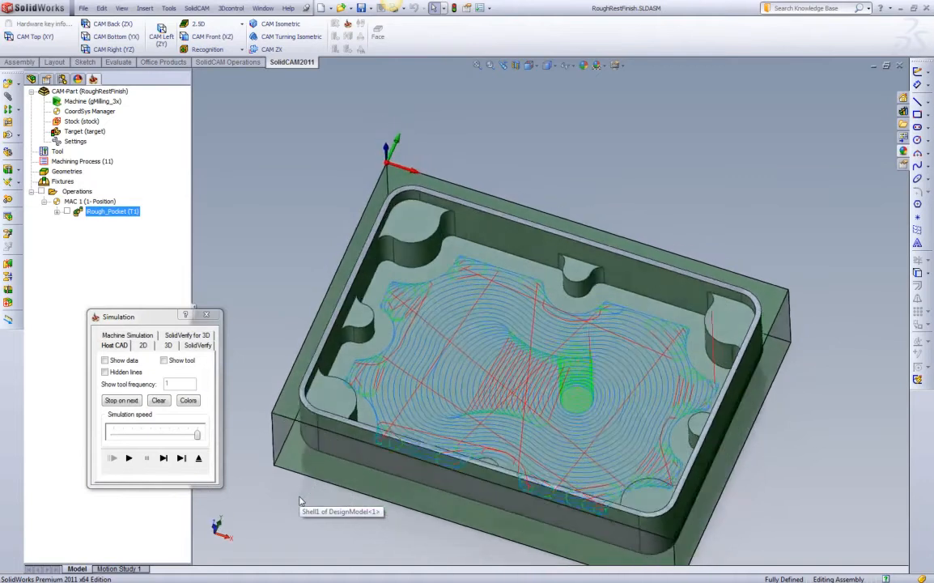
click(194, 345)
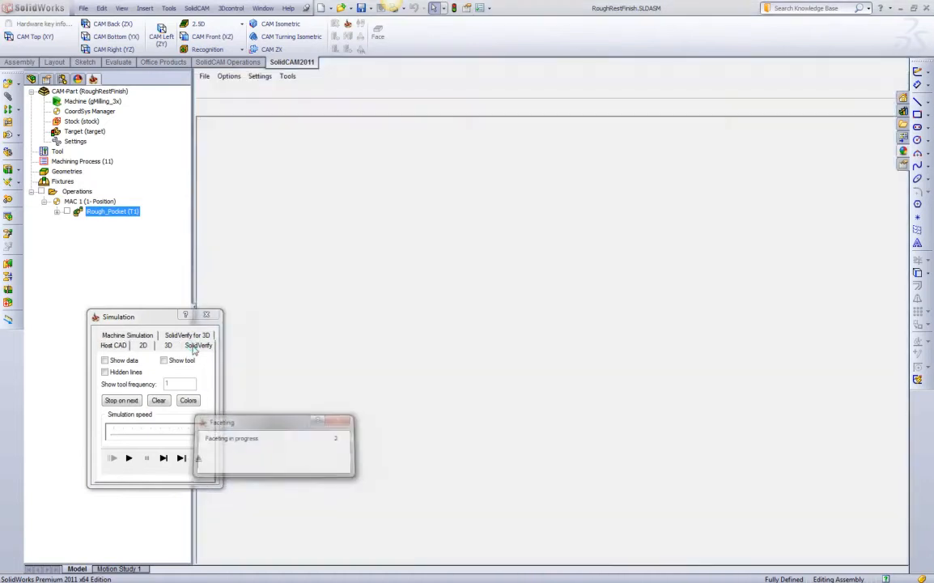
click(129, 460)
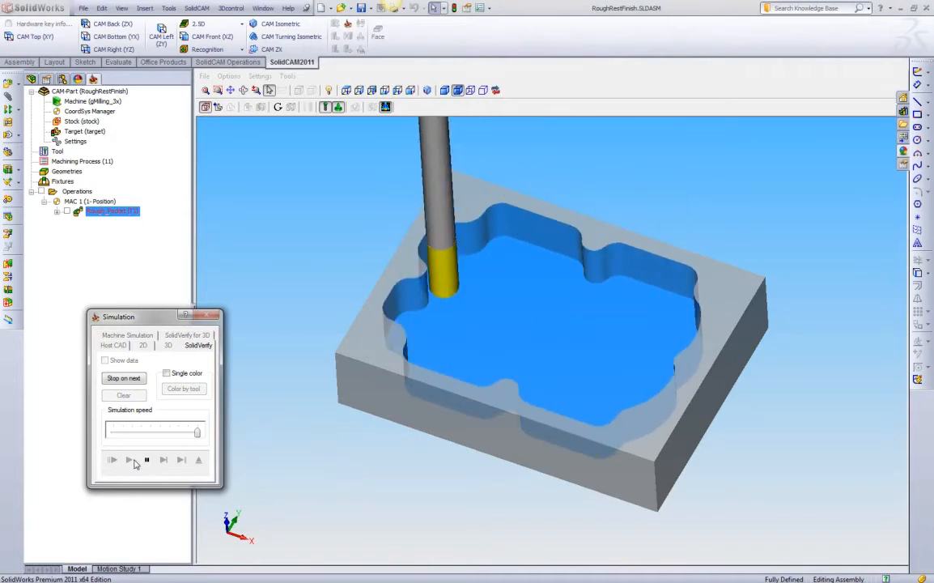
- Overlay the target part on the simulated stock, inspect the material around the pocket's walls and corners, and close the simulation
click(218, 107)
click(230, 107)
middle_drag(396, 294, 397, 344)
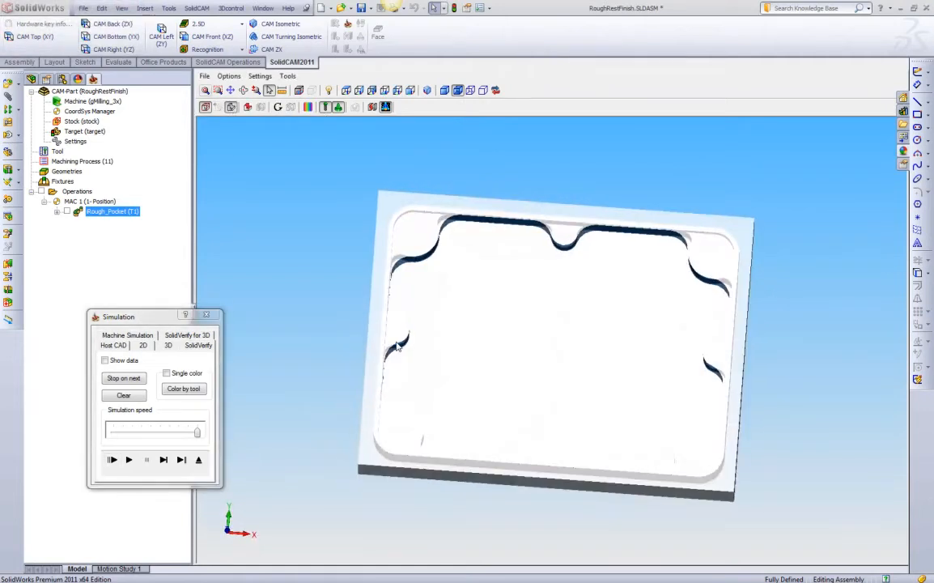
scroll(428, 291, up, 4)
middle_drag(450, 271, 524, 301)
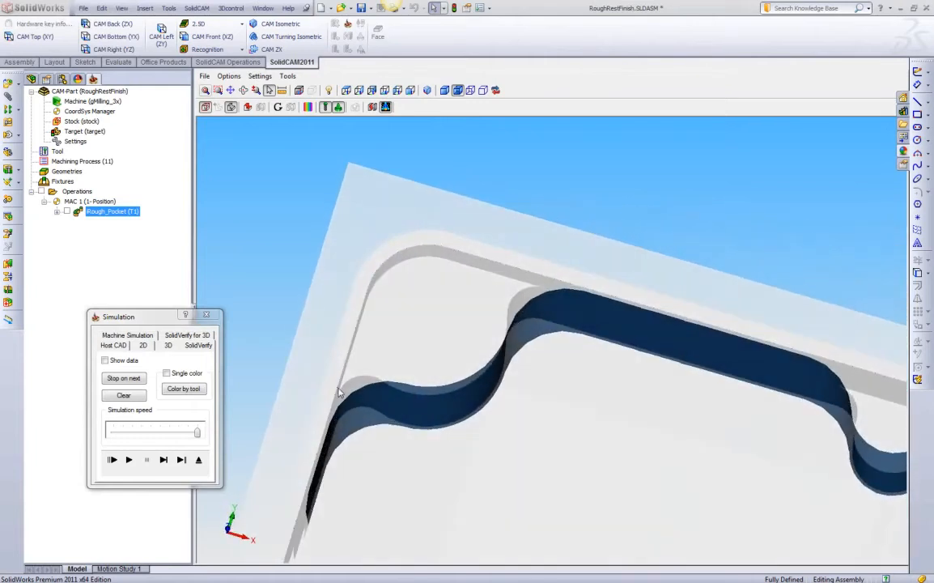
scroll(363, 389, down, 6)
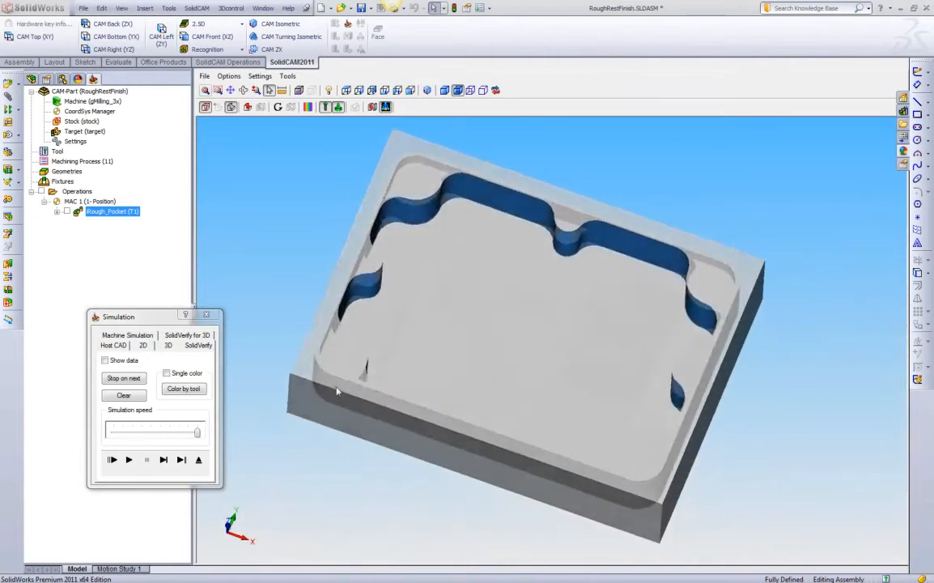
click(206, 314)
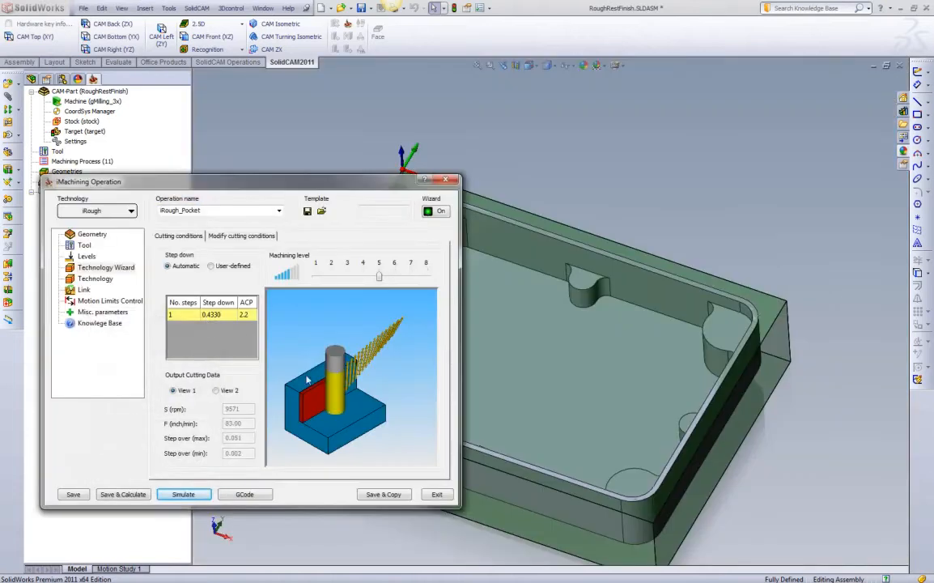
- Save and copy the roughing operation, and set the copy's technology to iRest
middle_drag(471, 174, 486, 254)
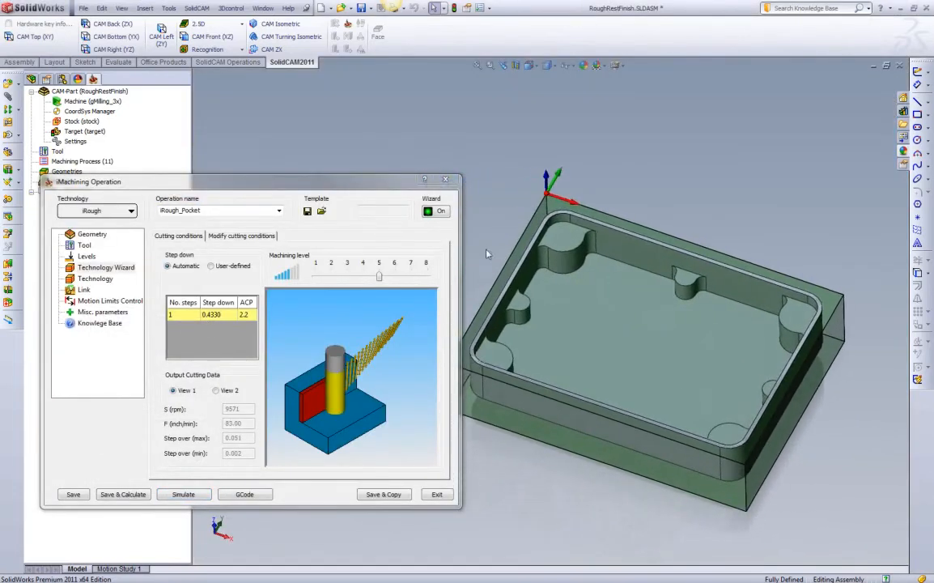
click(384, 495)
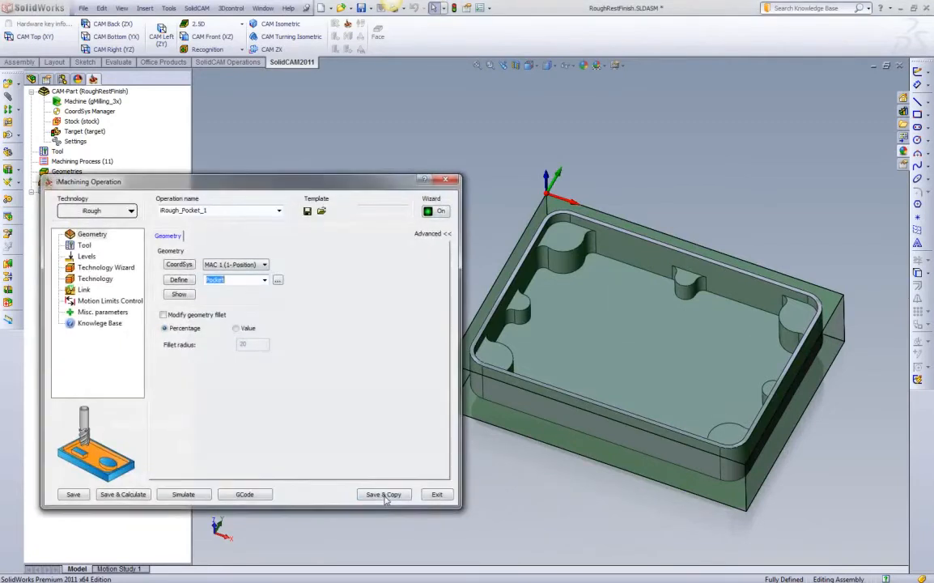
click(130, 212)
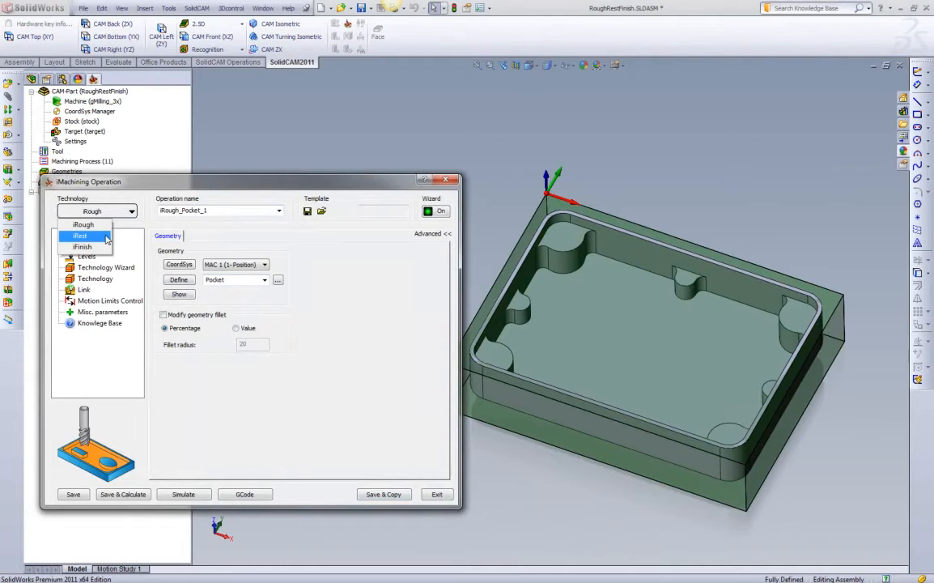
click(105, 236)
- Assign tool 2, the 0.1875 inch end mill, with wall thickness and channel width recalculated, then save and calculate the rest operation
click(84, 246)
click(235, 385)
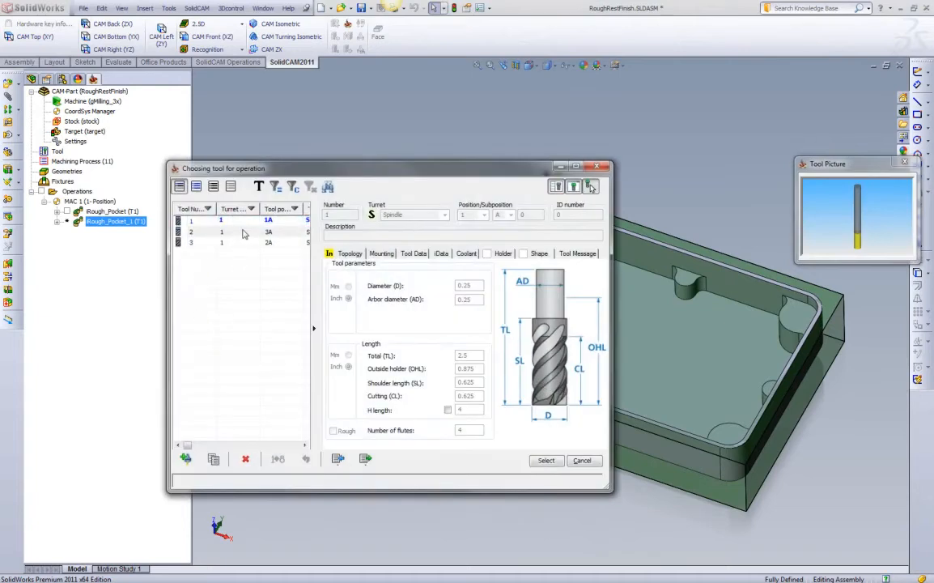
double_click(243, 233)
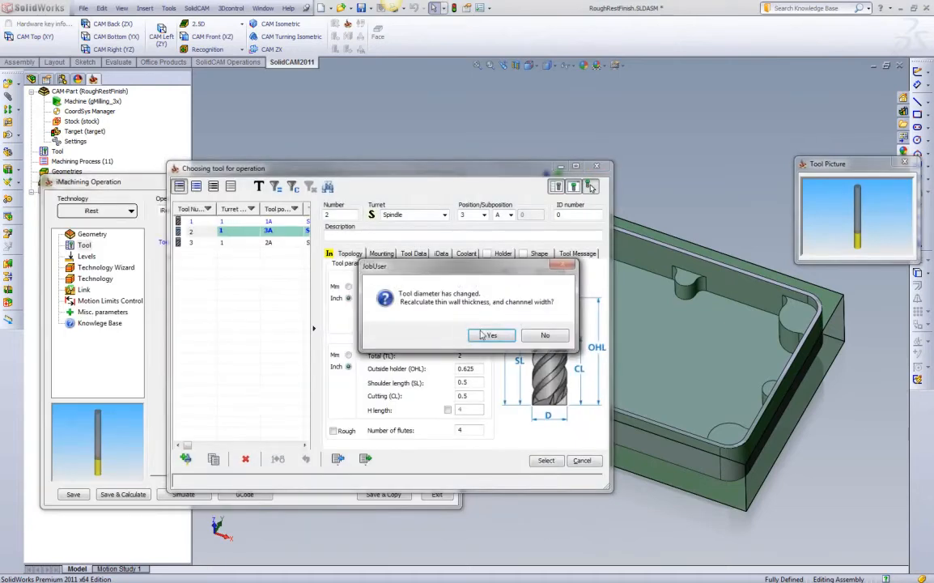
click(486, 335)
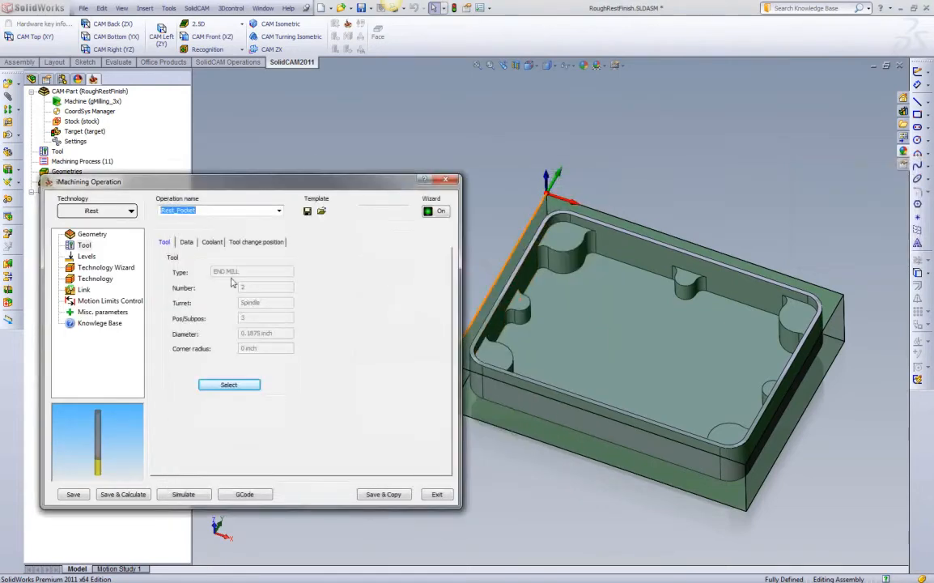
click(102, 269)
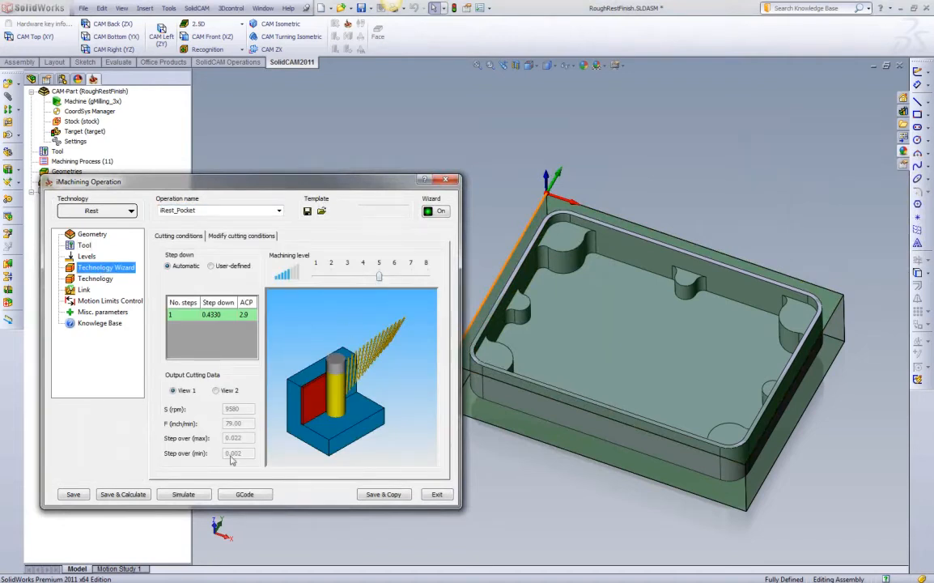
click(140, 497)
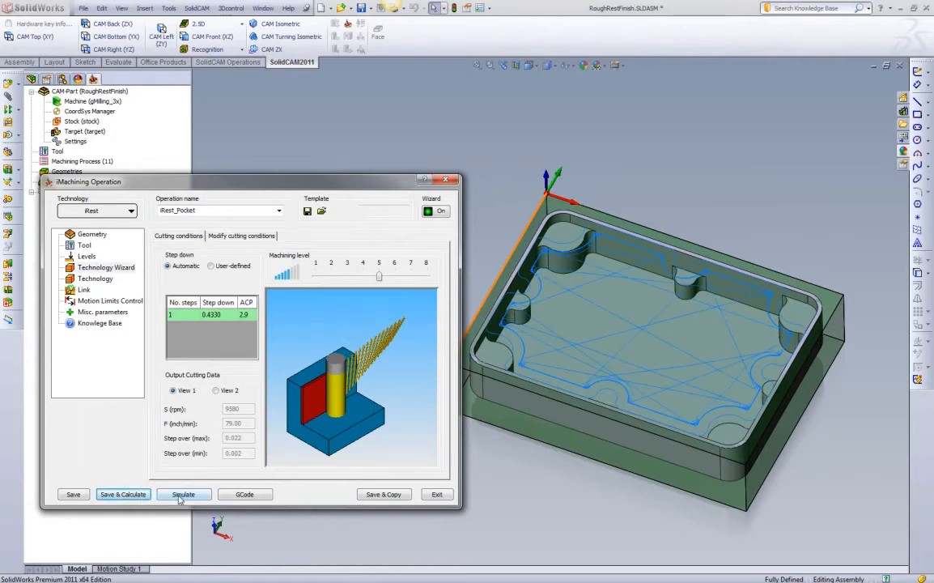
- Run the iRest operation's material removal in SolidVerify at a reduced simulation speed
click(182, 495)
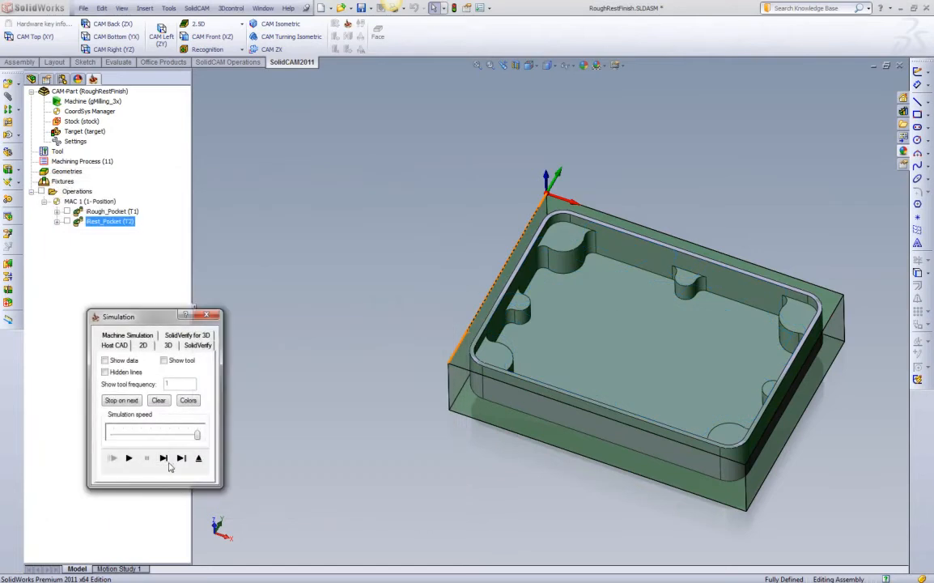
click(195, 346)
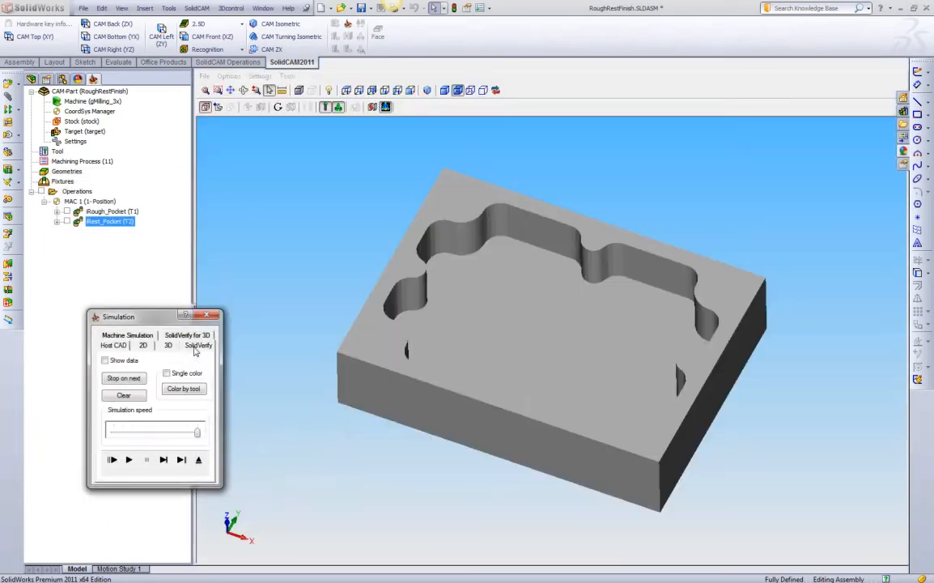
click(167, 435)
click(129, 459)
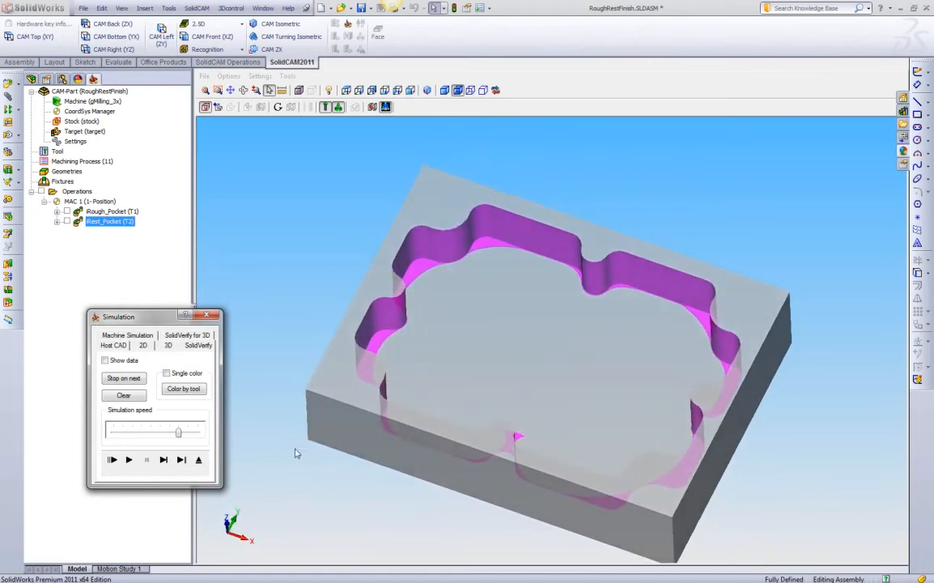
- Replay the rest machining in SolidVerify from the slowest speed, raising the speed gradually until the run finishes
drag(177, 436, 113, 434)
click(131, 461)
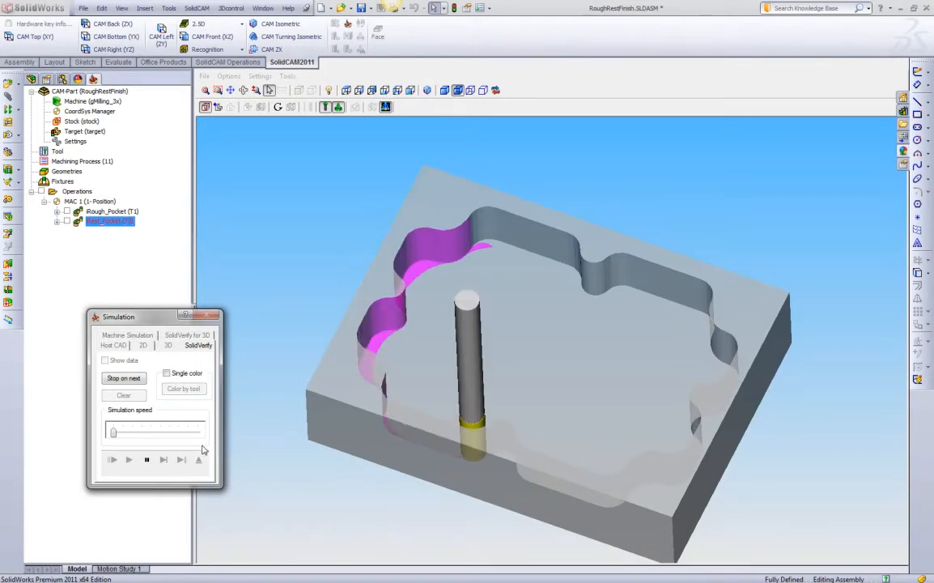
click(139, 434)
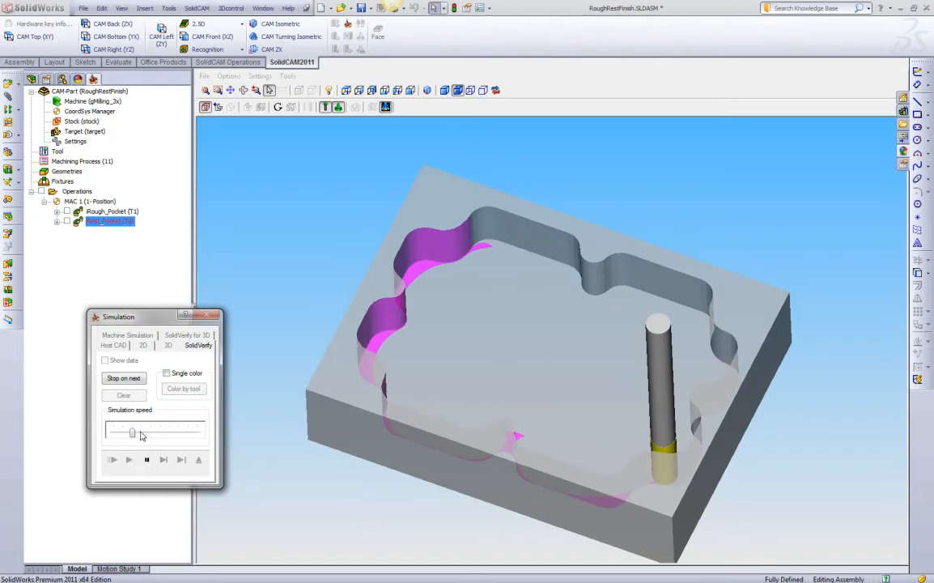
click(144, 434)
click(156, 435)
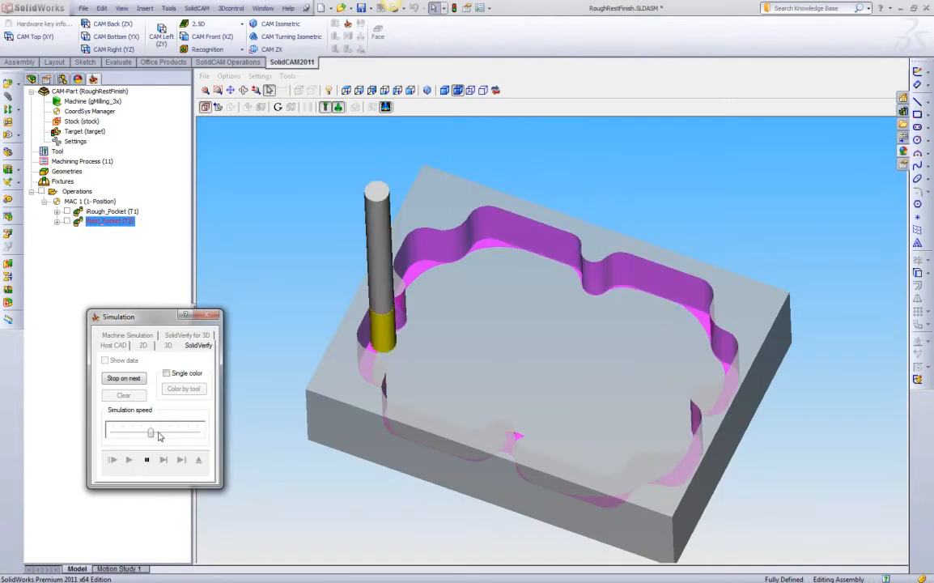
click(177, 435)
click(177, 435)
click(184, 434)
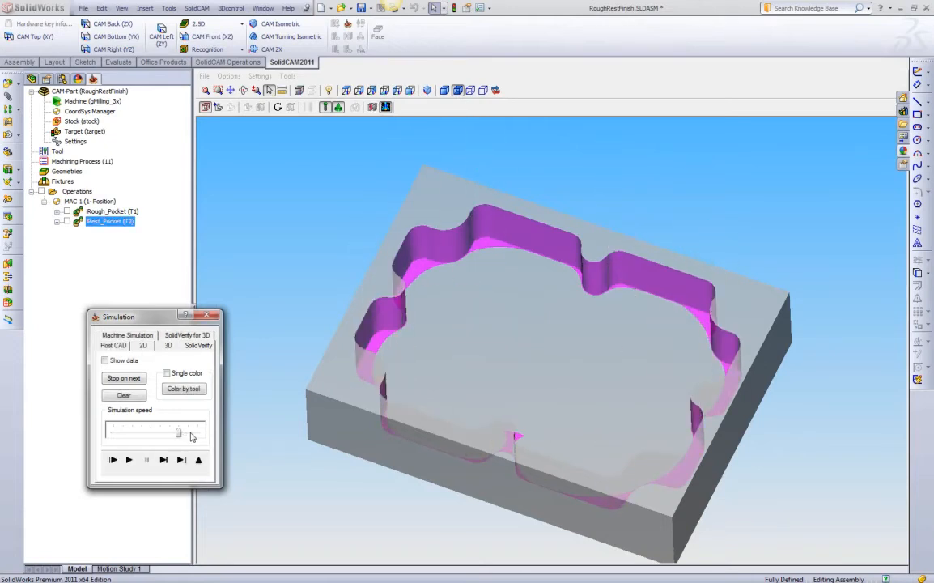
- Play the rest machining tool path on the CAD model in Host CAD and examine its moves around the pocket walls
click(114, 345)
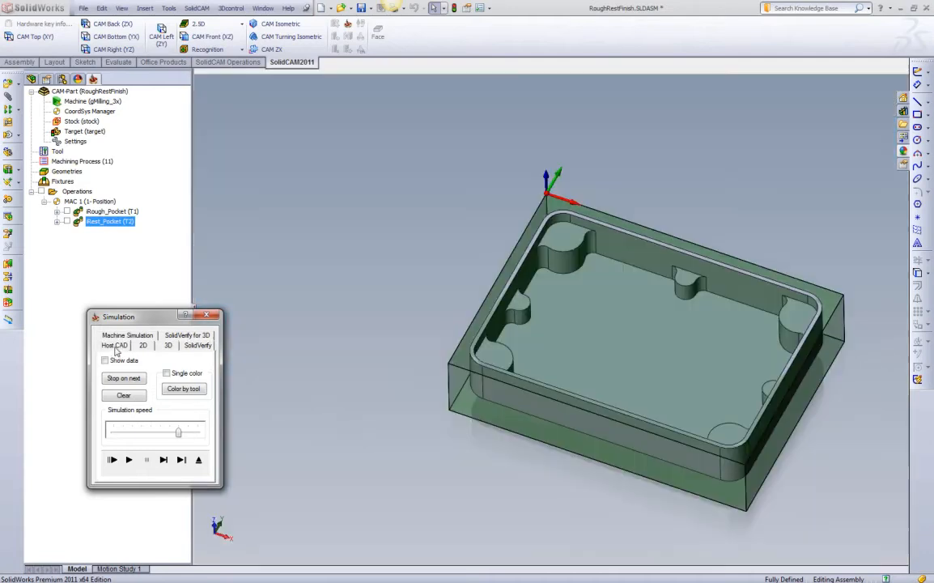
click(129, 458)
middle_drag(434, 485, 458, 465)
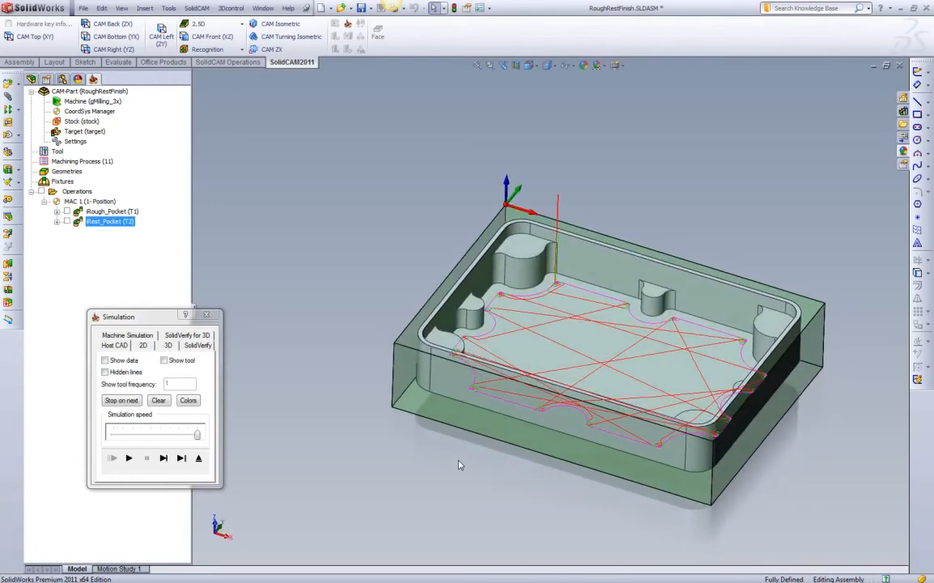
- Leave the tool path simulation, save and copy the rest operation, and switch the copy's technology to iFinish
middle_drag(610, 314, 600, 317)
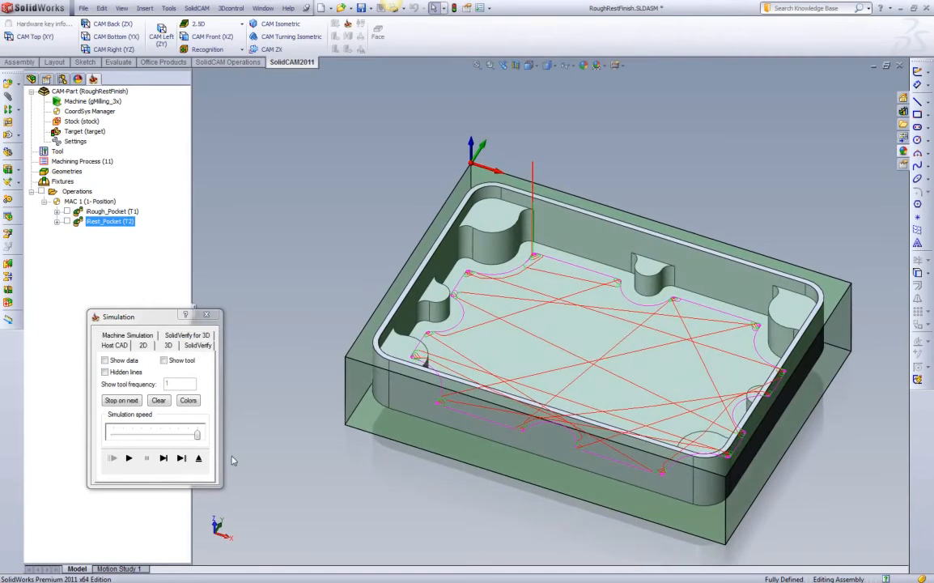
click(198, 458)
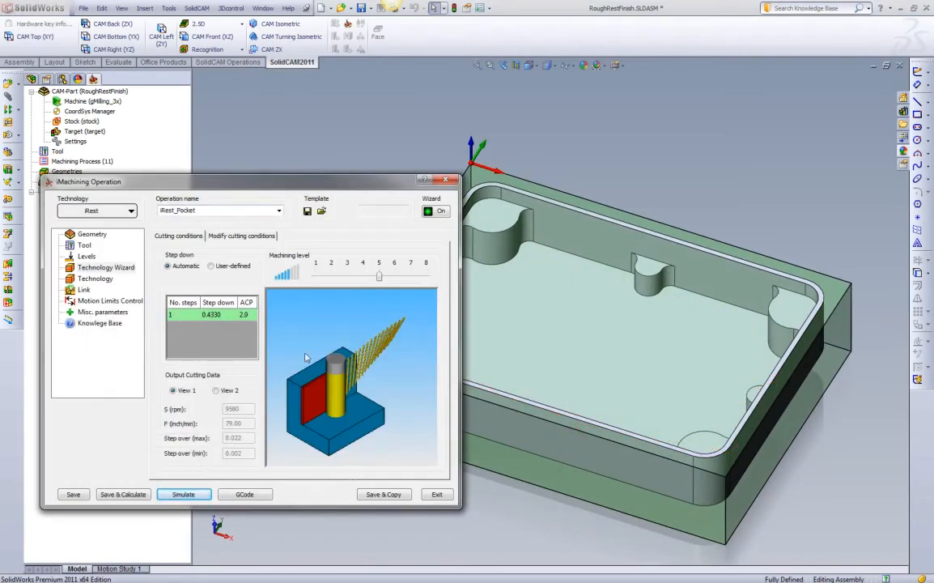
click(373, 496)
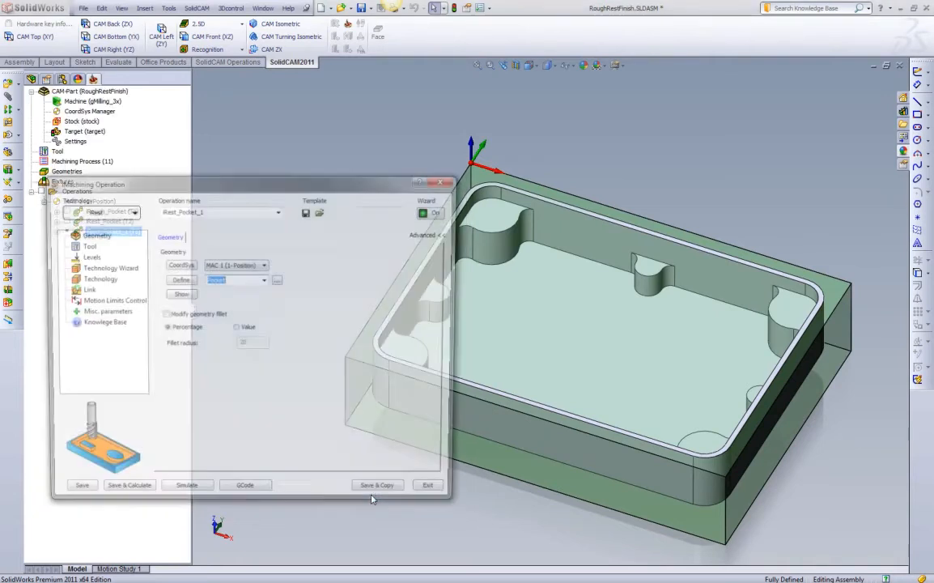
click(131, 212)
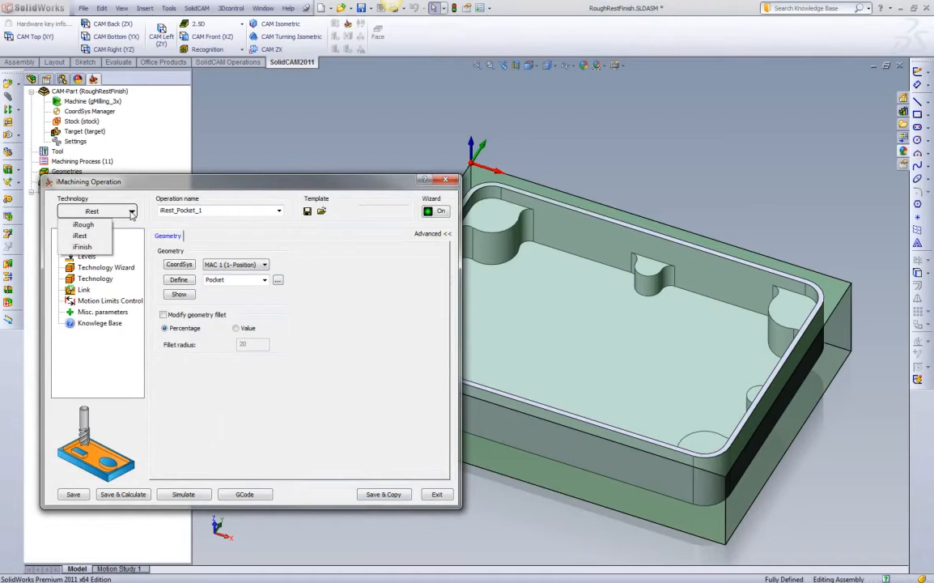
click(82, 246)
- Assign tool 3, the 0.125 inch end mill, to the finish operation, then save and calculate it
click(84, 245)
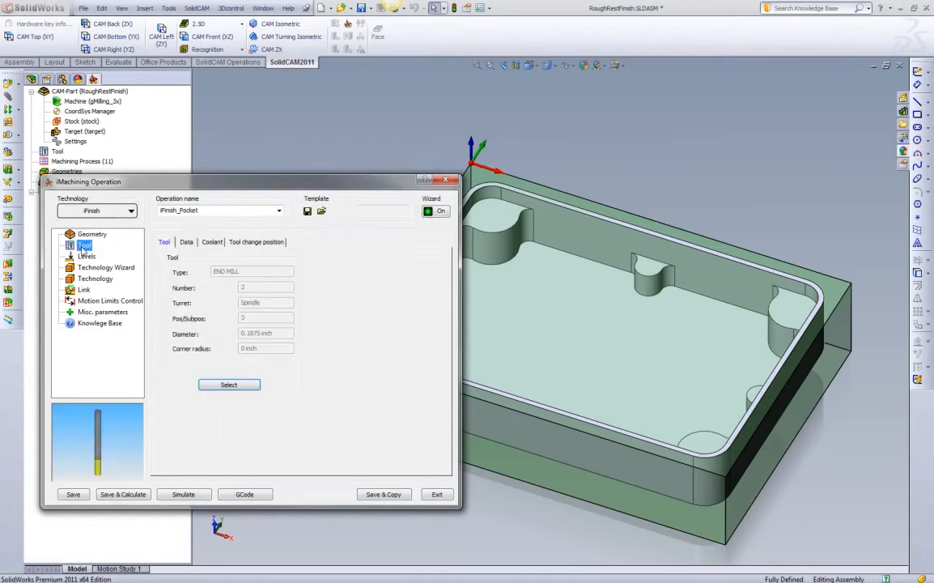
click(229, 384)
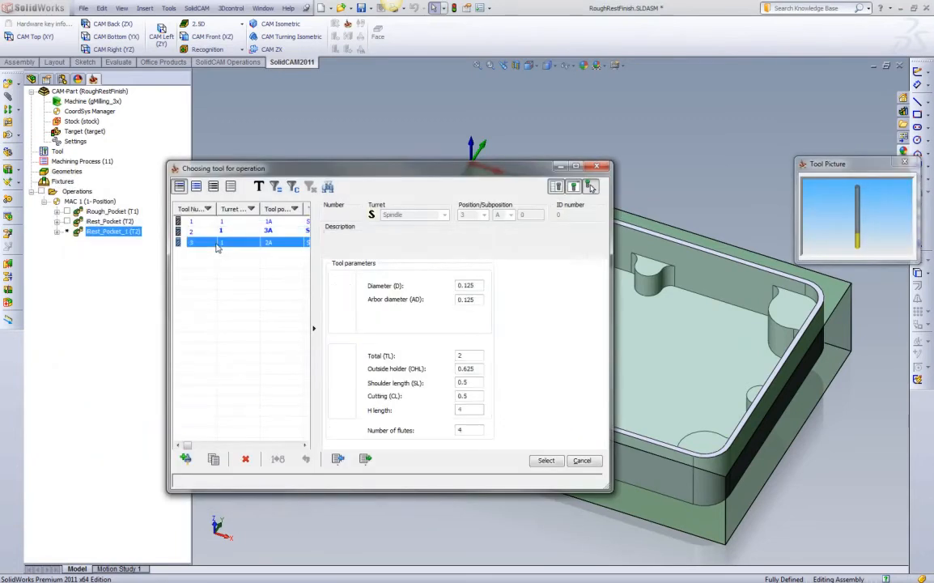
click(217, 243)
click(549, 461)
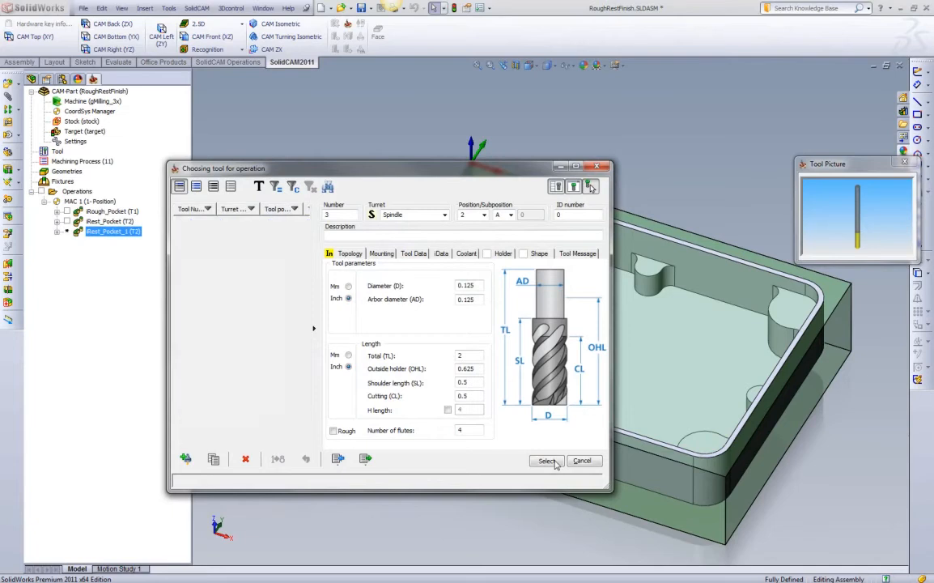
click(494, 335)
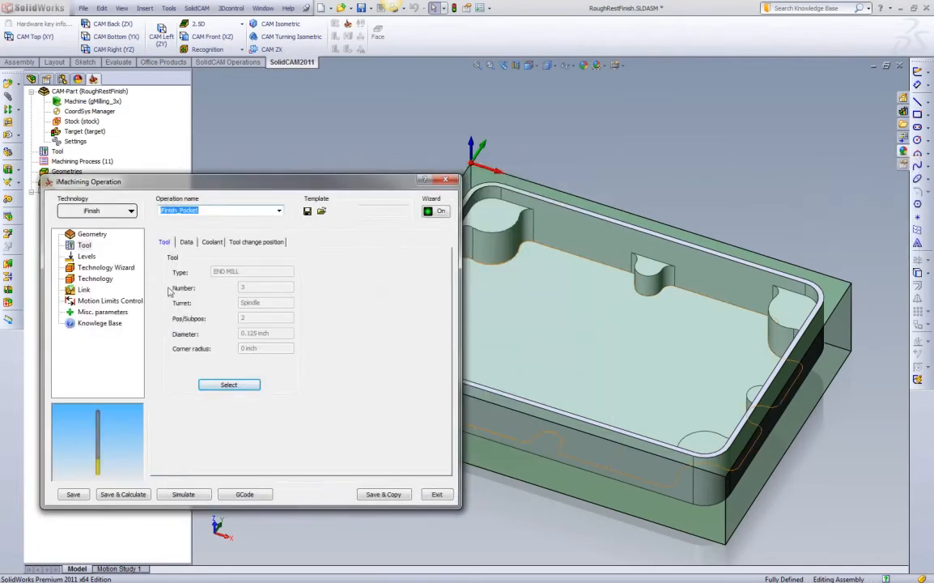
click(105, 268)
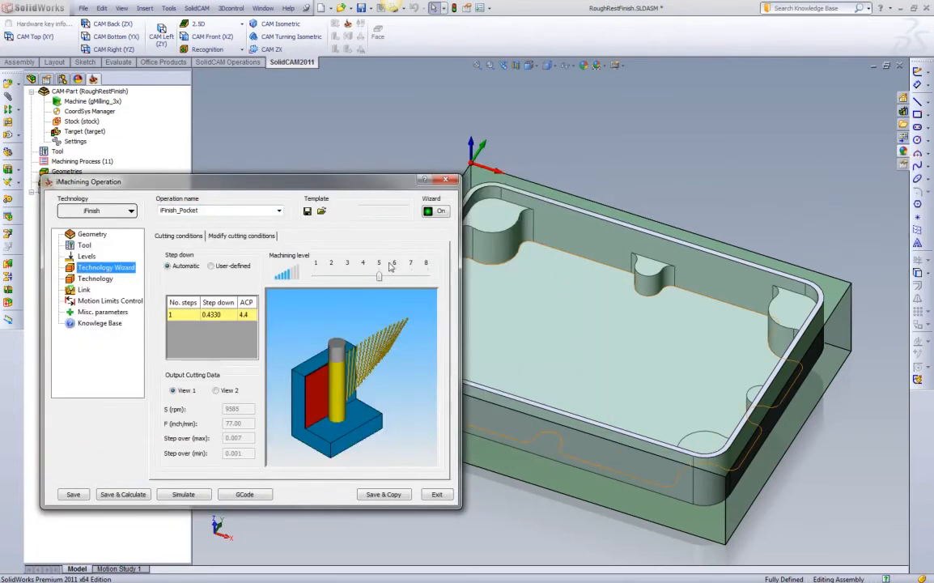
click(123, 495)
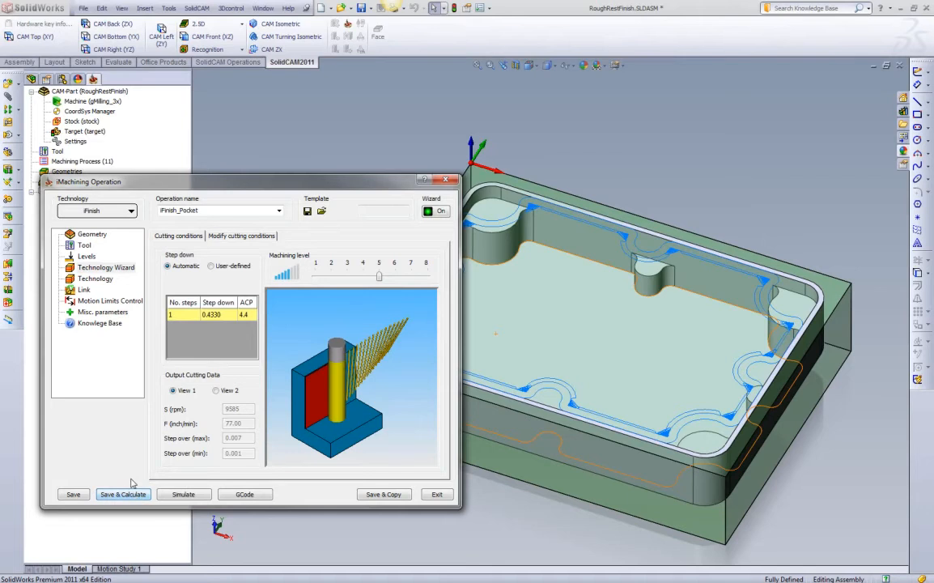
- Simulate the finish operation in SolidVerify from a wireframe top view and pause it partway around the pocket
click(177, 495)
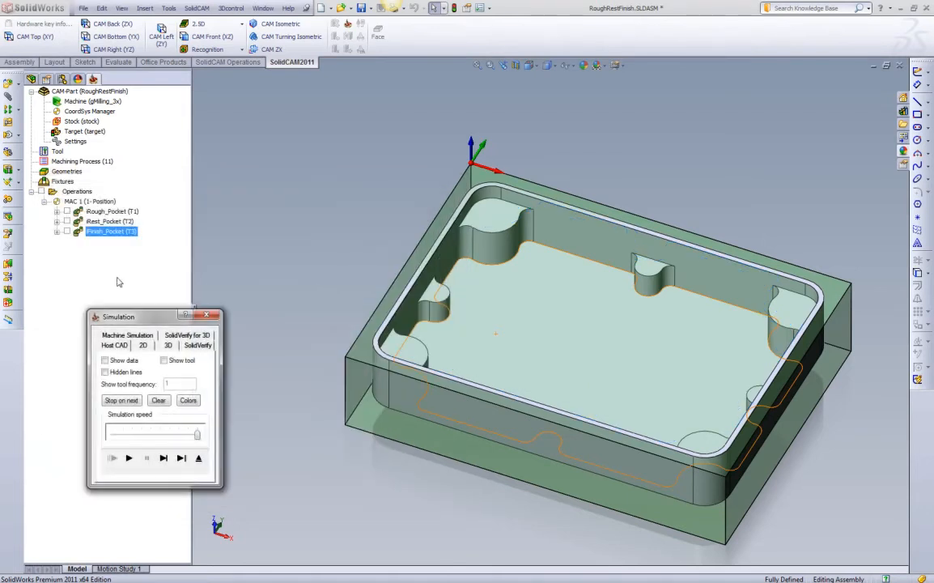
click(189, 347)
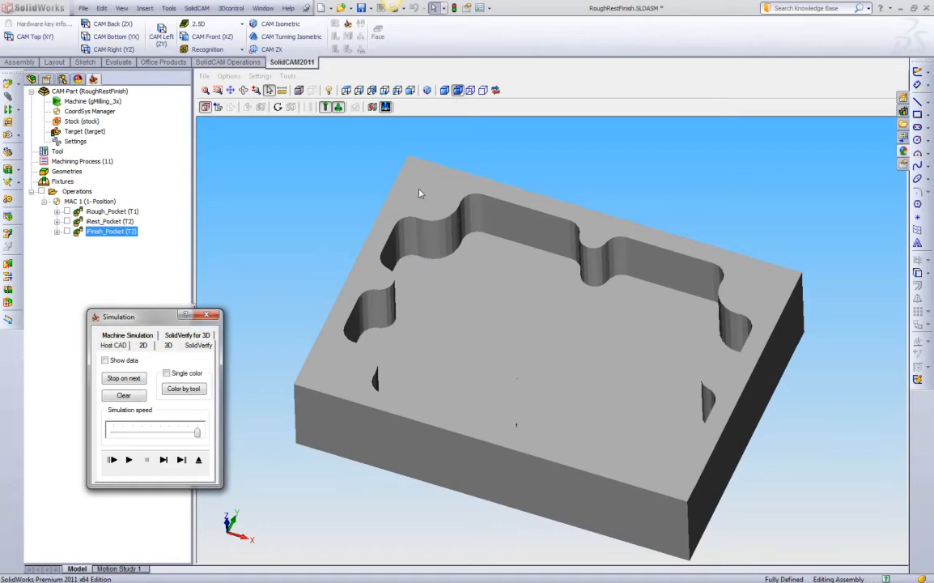
click(346, 91)
click(470, 91)
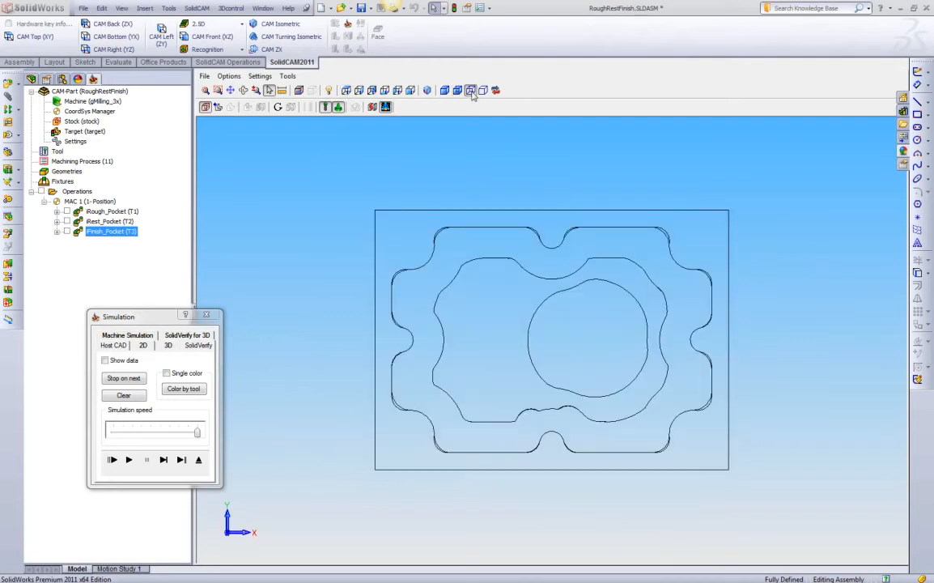
scroll(510, 242, down, 2)
click(163, 460)
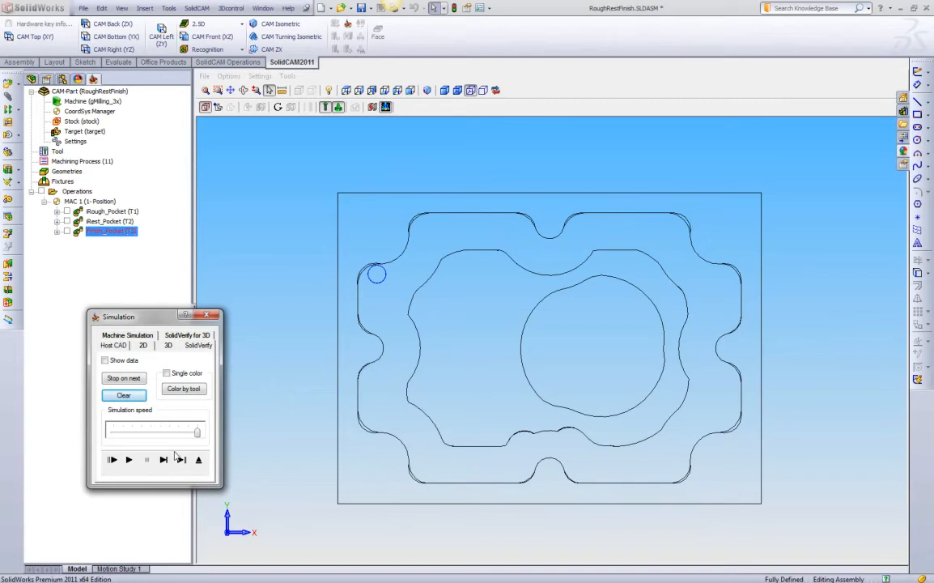
click(129, 461)
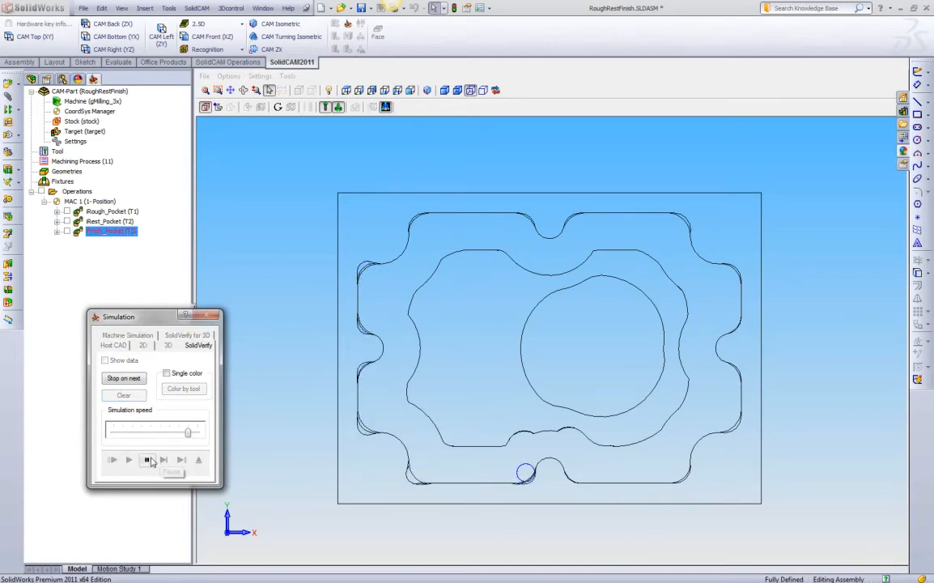
click(147, 460)
- Switch the stock to a shaded 3D view and resume the finish simulation until it completes
click(445, 91)
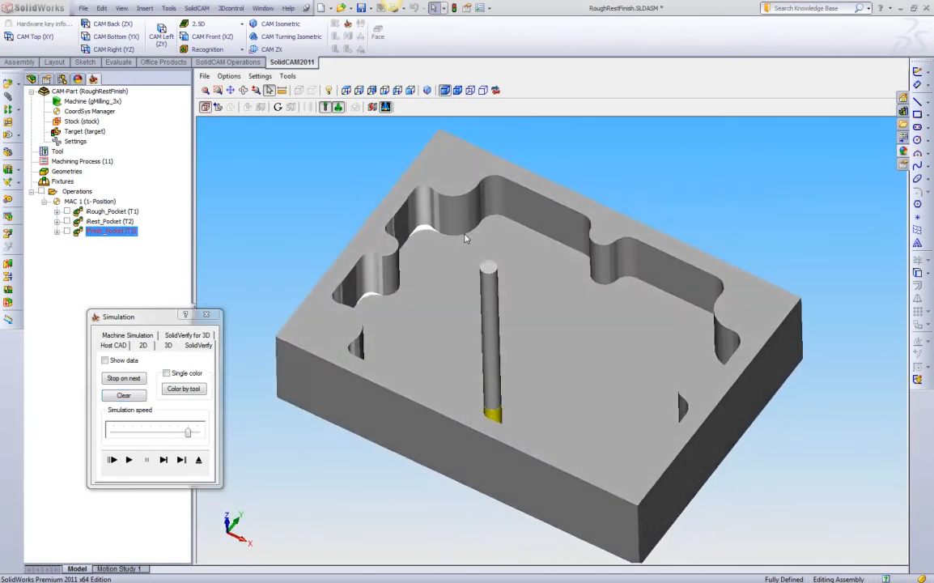
click(130, 459)
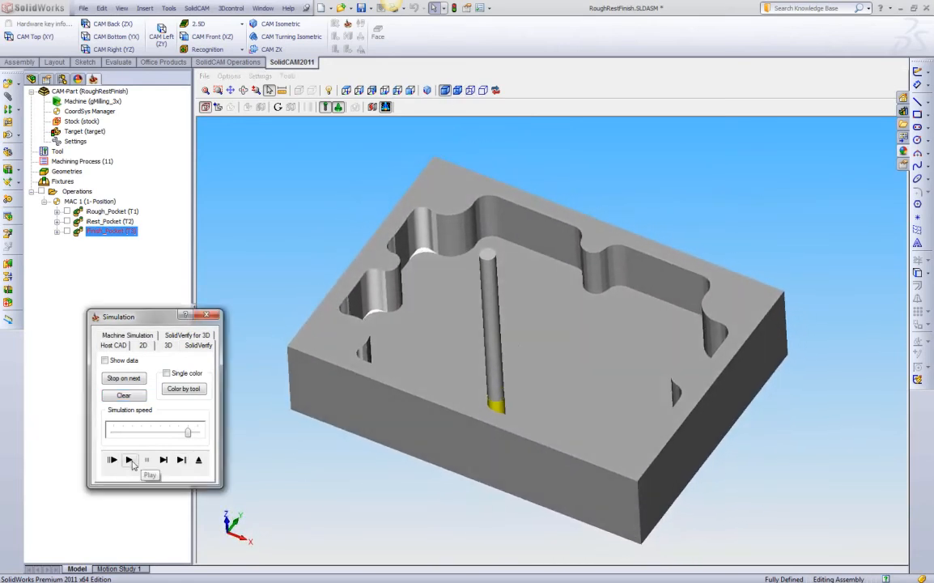
click(129, 459)
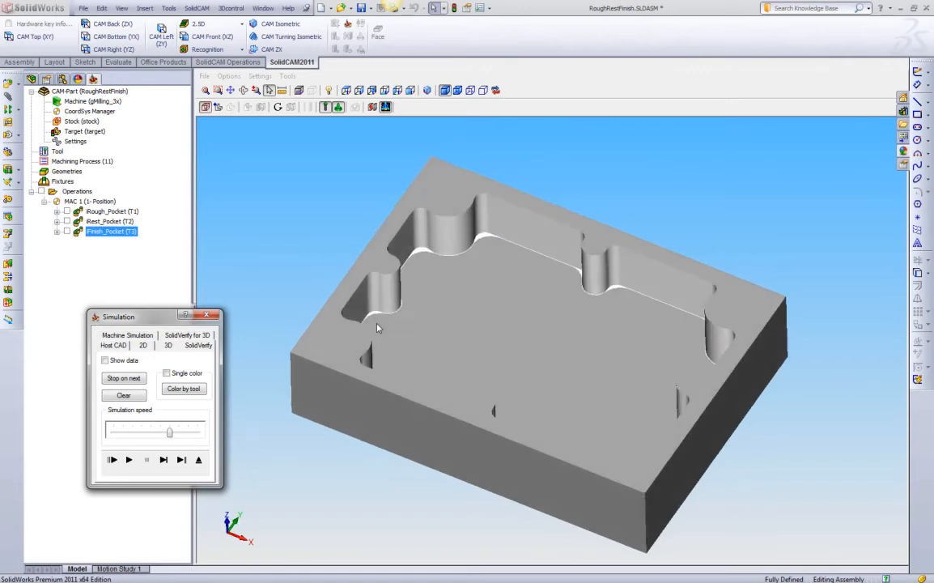
- Simulate the rough, rest and finish operations together in SolidVerify, then leave the simulation and close the finish operation
shift+click(114, 211)
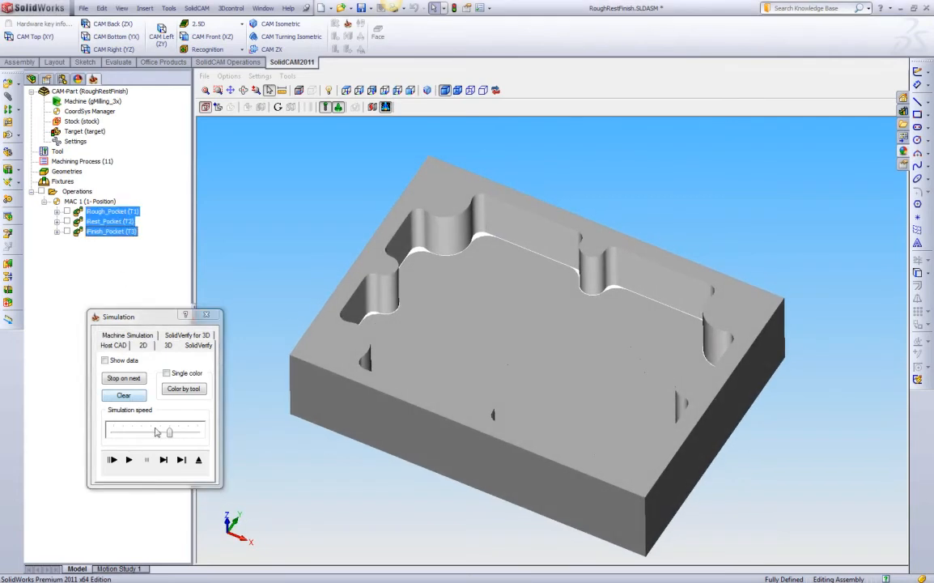
click(129, 459)
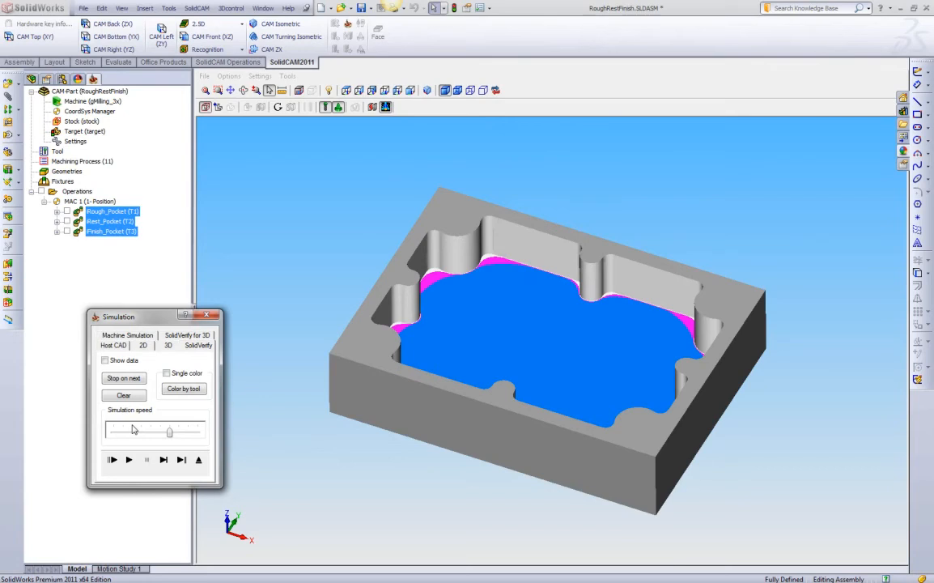
click(200, 461)
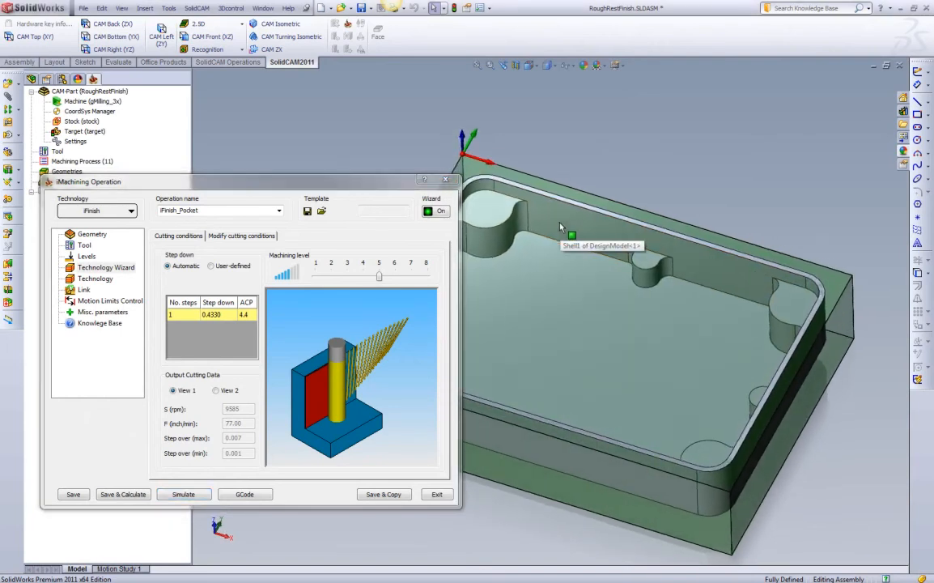
click(445, 179)
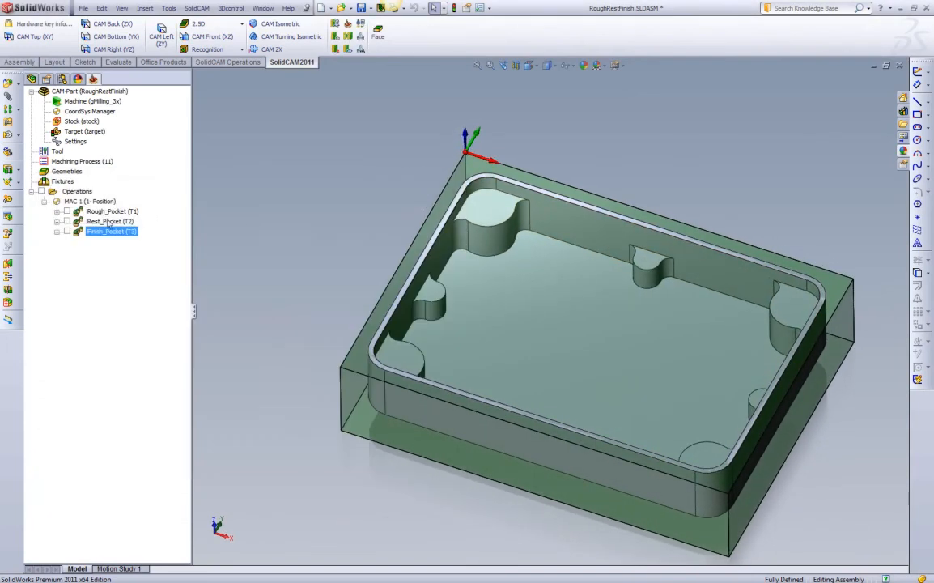
- Suppress iRest_Pocket and move it below iFinish_Pocket in the operations list
click(108, 221)
right_click(108, 224)
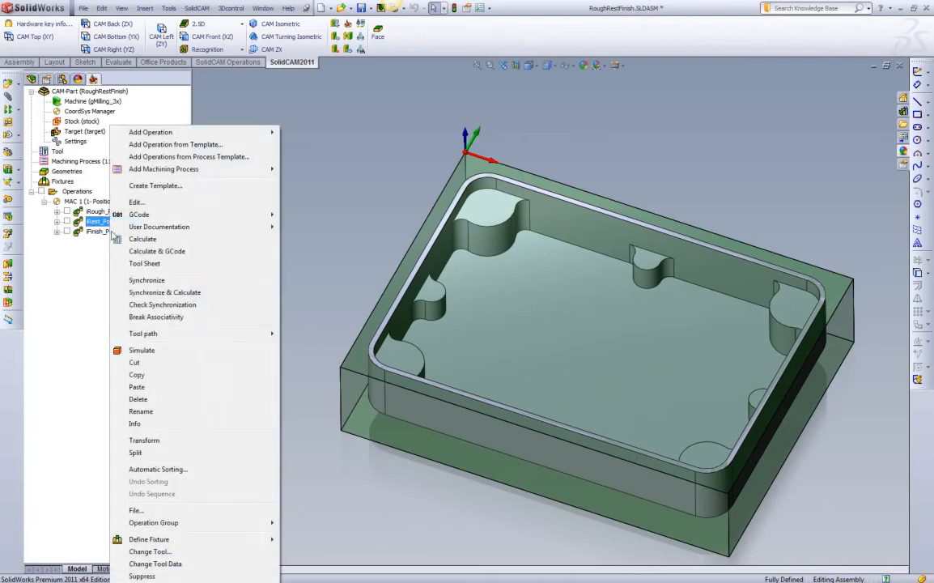
click(175, 576)
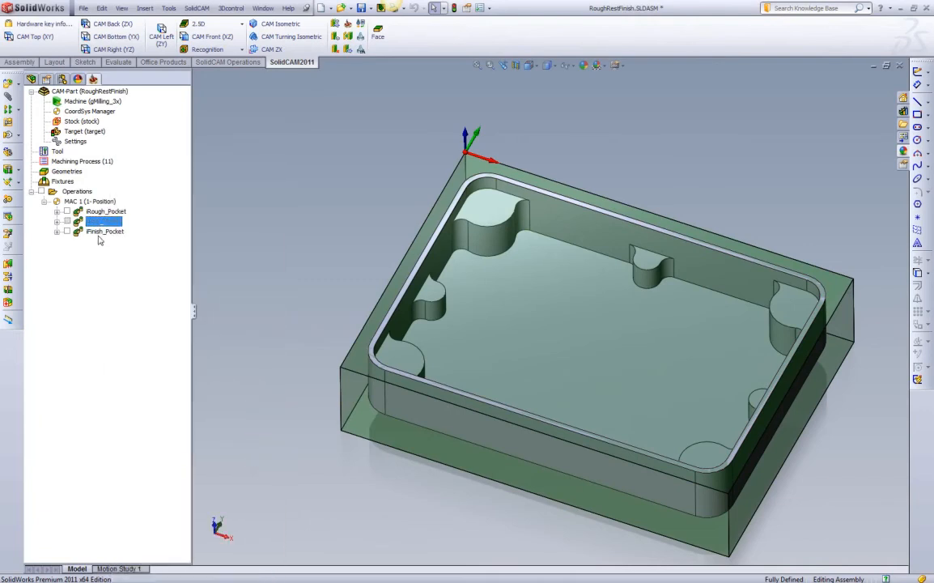
drag(103, 224, 103, 233)
- Try to save and calculate iFinish_Pocket with iRough_Pocket as its rest parent operation, then exit the operation
double_click(104, 223)
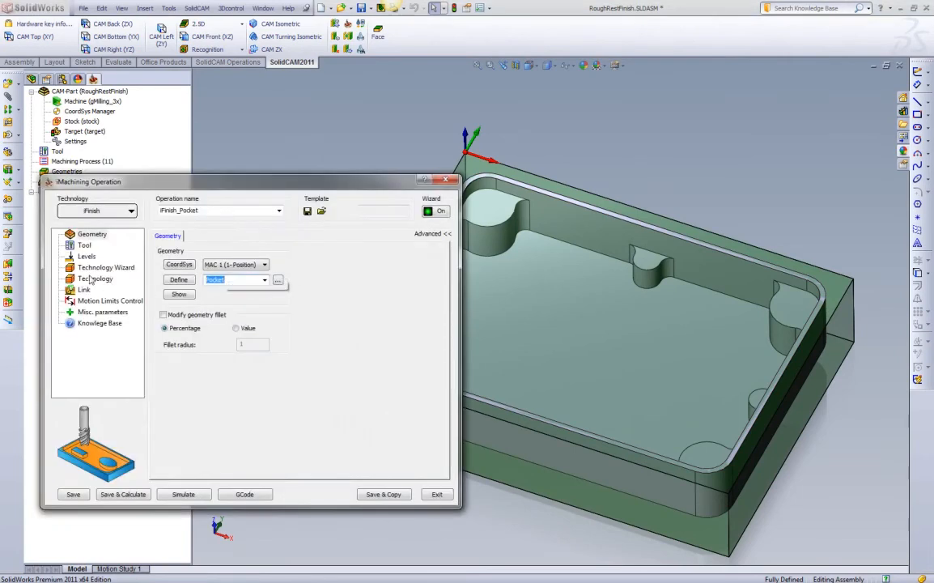
click(89, 278)
click(232, 236)
click(267, 268)
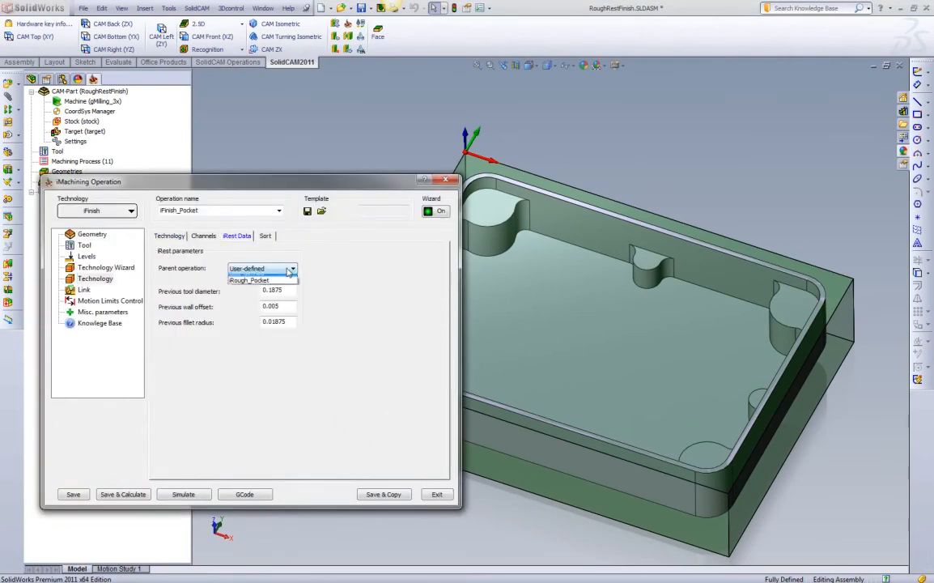
click(276, 286)
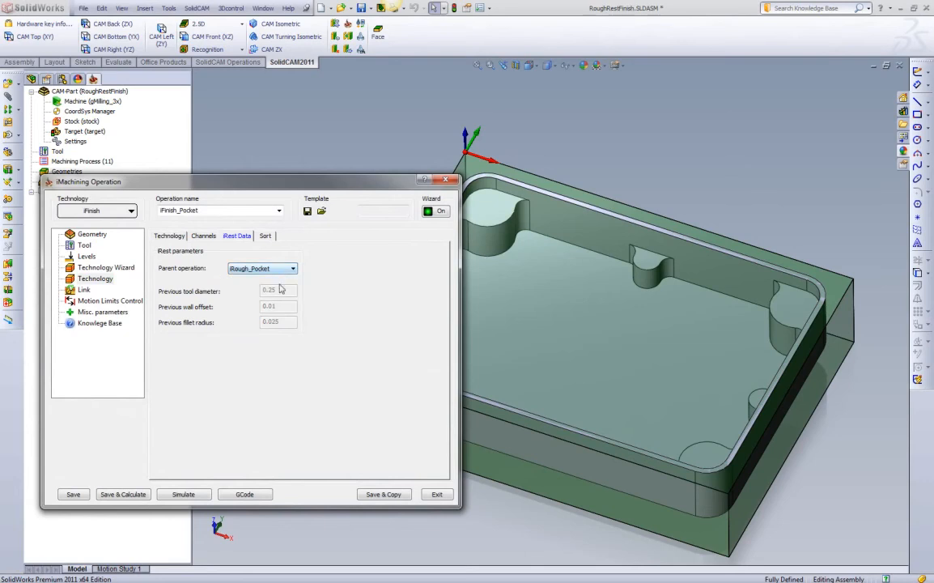
click(136, 495)
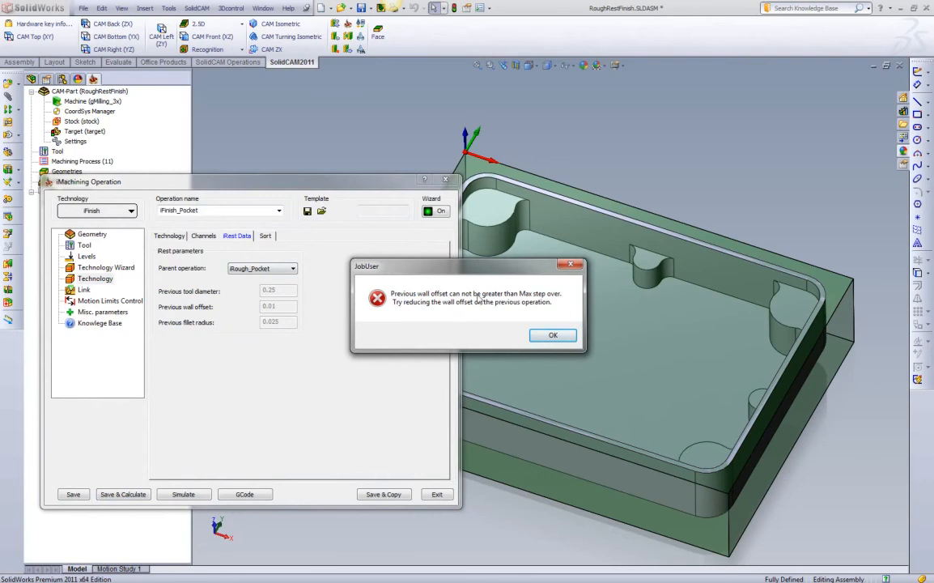
click(553, 335)
click(437, 494)
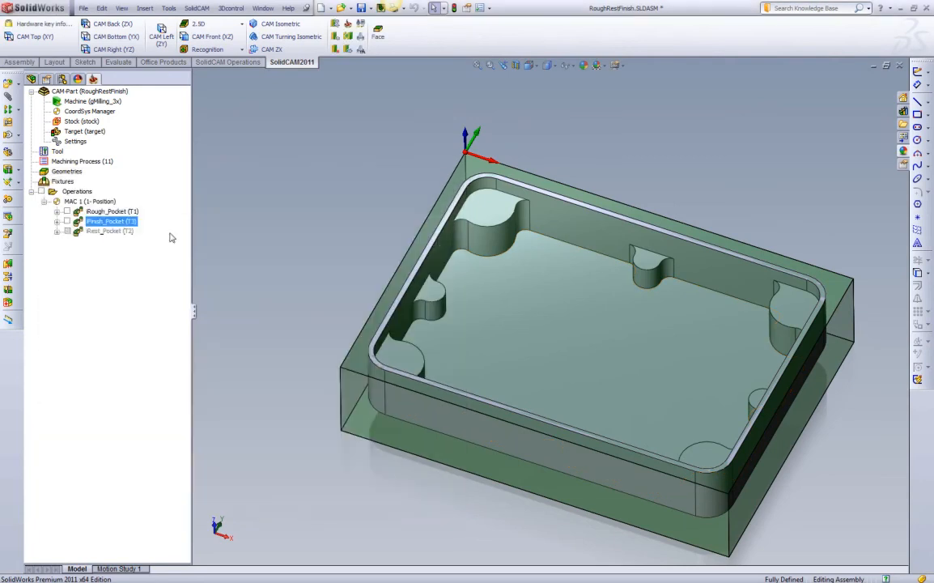
- Set the wall/island offset of iRough_Pocket to 0.003, then save and calculate the roughing operation
double_click(112, 211)
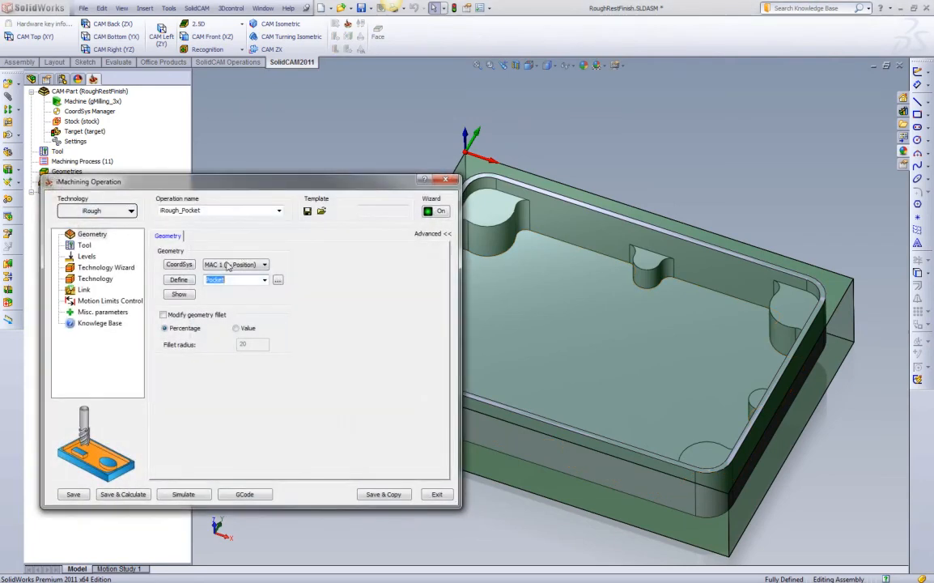
click(95, 278)
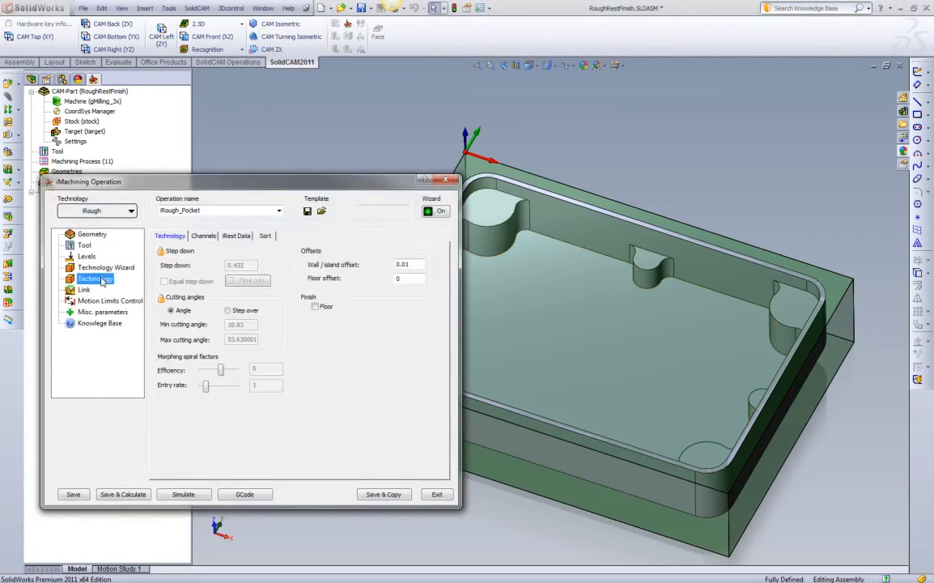
double_click(411, 265)
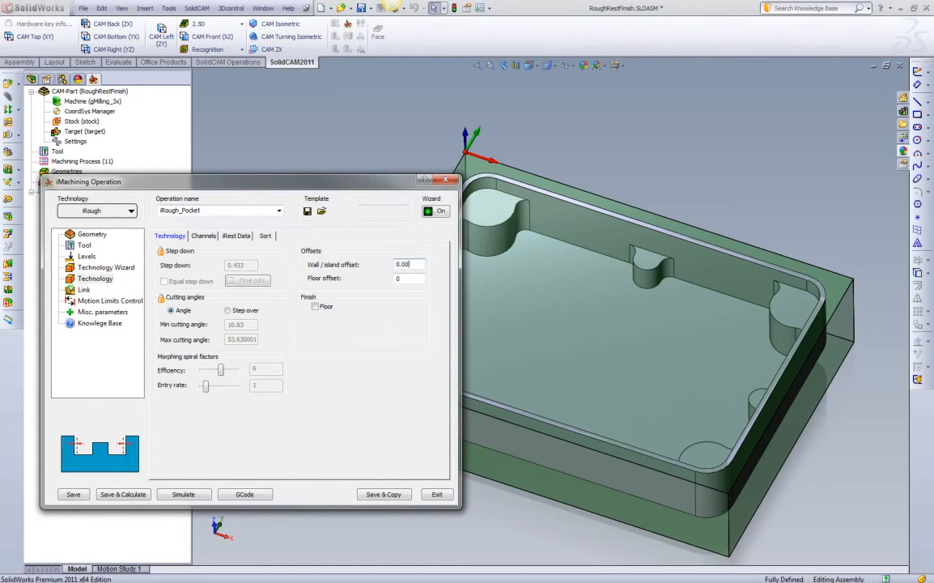
click(120, 494)
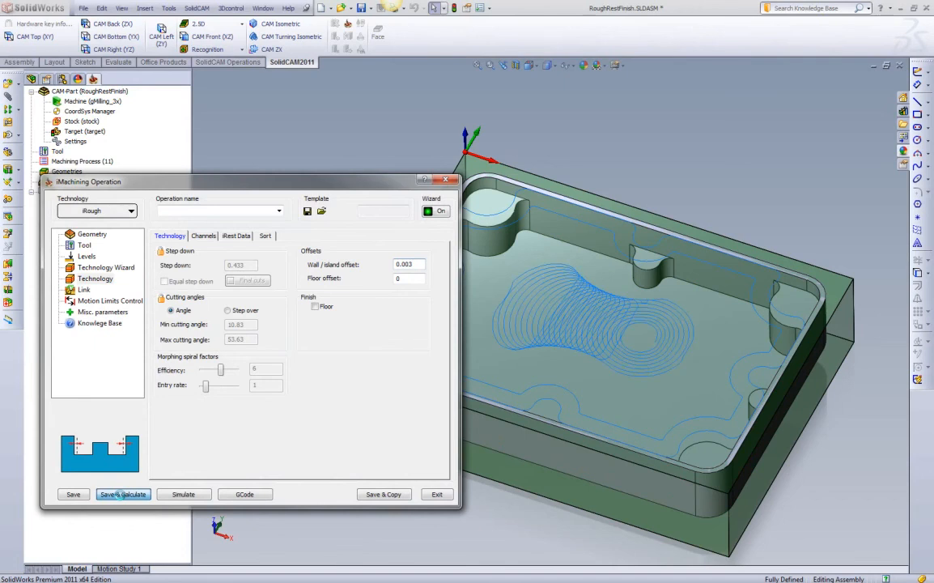
click(384, 493)
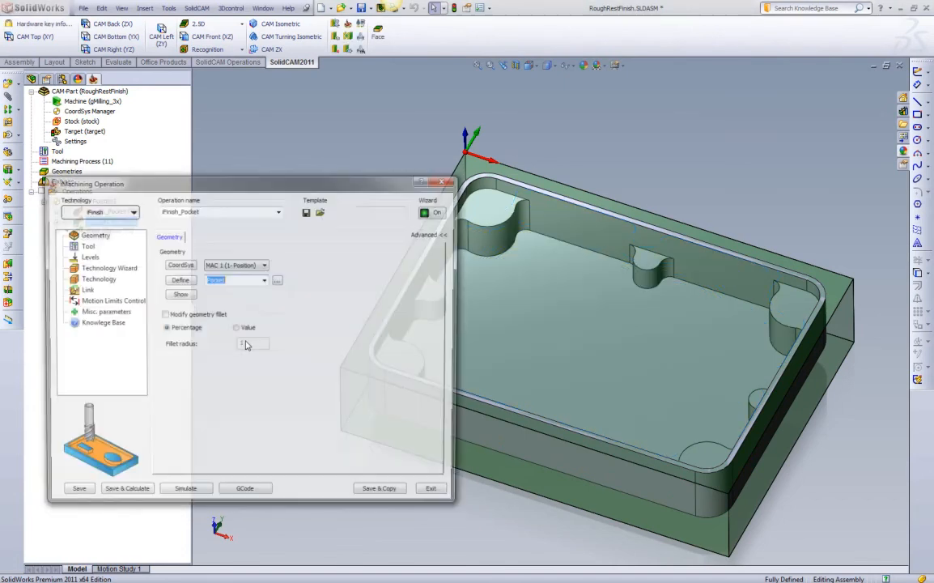
- Set iRough_Pocket as the parent operation in iFinish_Pocket's rest data, then save and calculate the finish operation
click(94, 278)
click(233, 235)
click(263, 268)
click(250, 278)
click(123, 494)
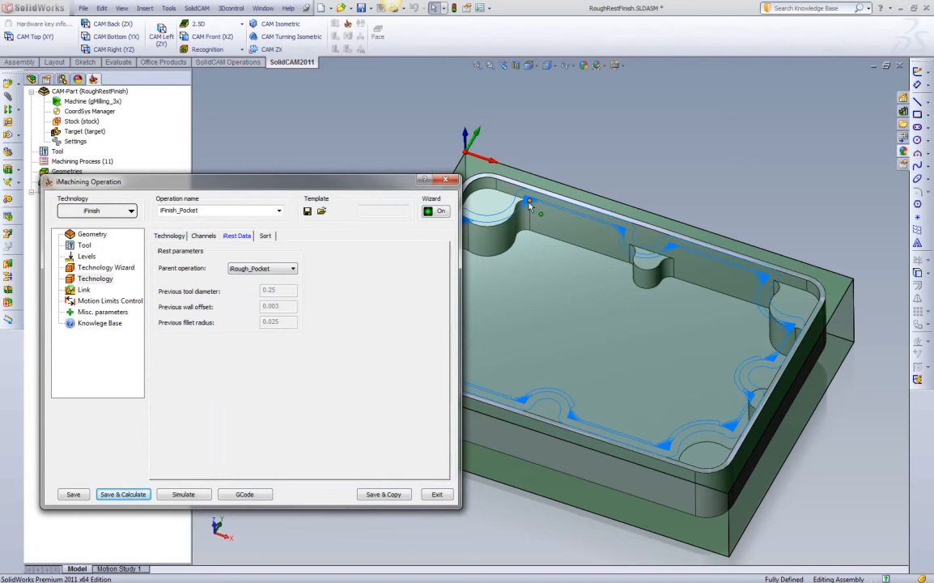
- Simulate the rough and finish operations together in SolidVerify at reduced speed and examine the machined pocket from above
click(185, 494)
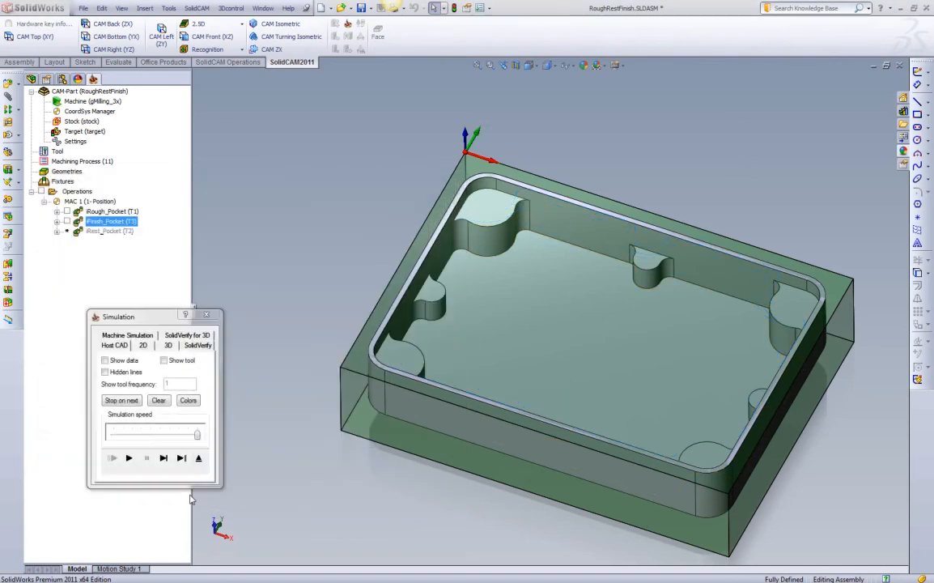
ctrl+click(111, 212)
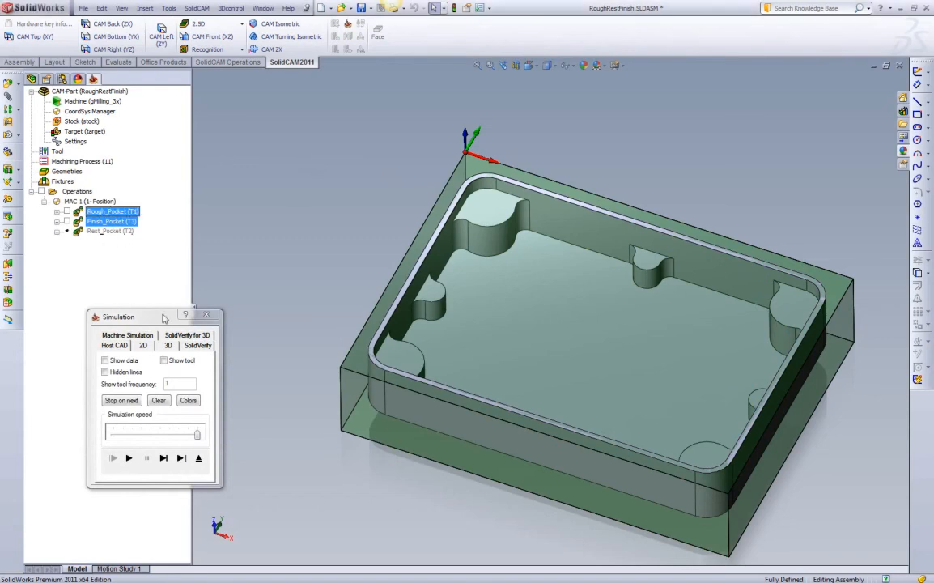
click(196, 346)
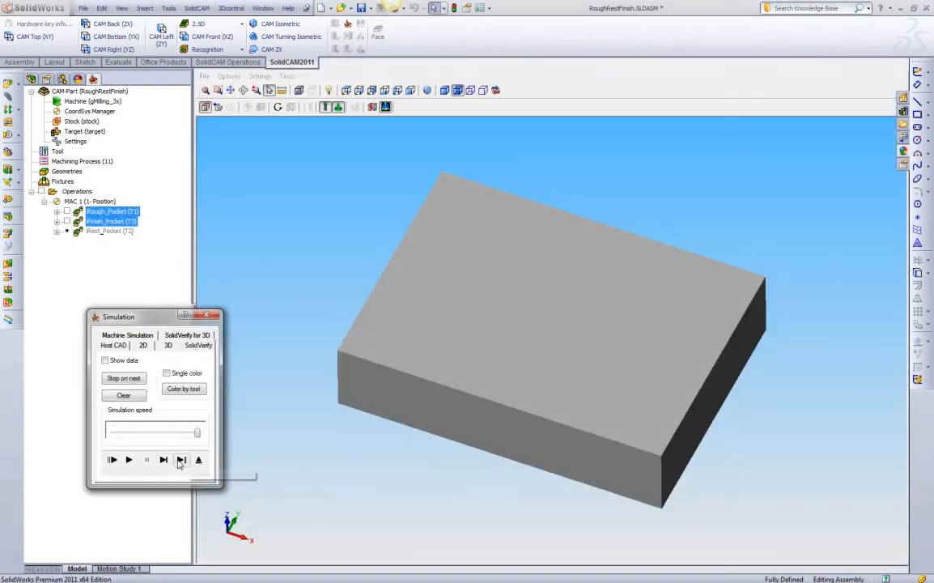
drag(195, 432, 178, 432)
click(129, 460)
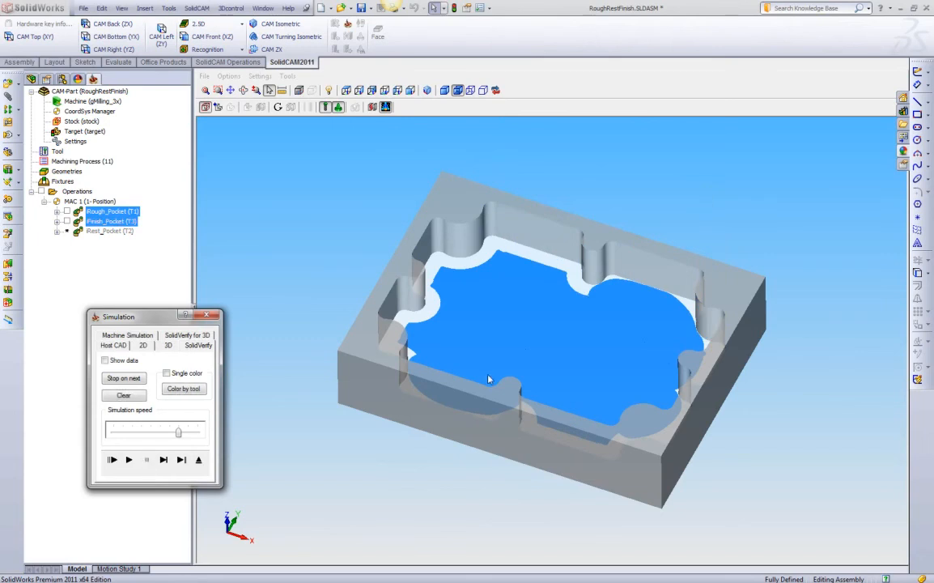
middle_drag(487, 377, 452, 451)
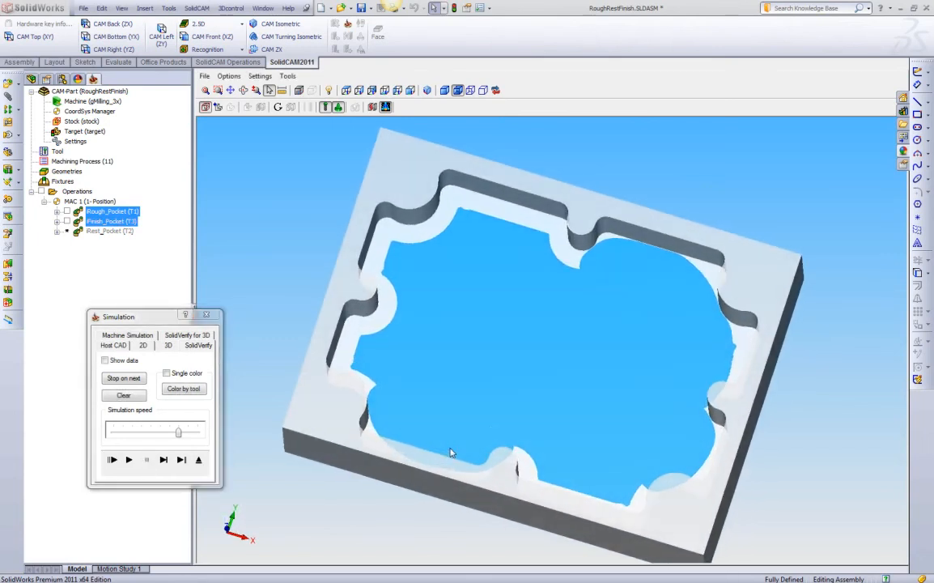